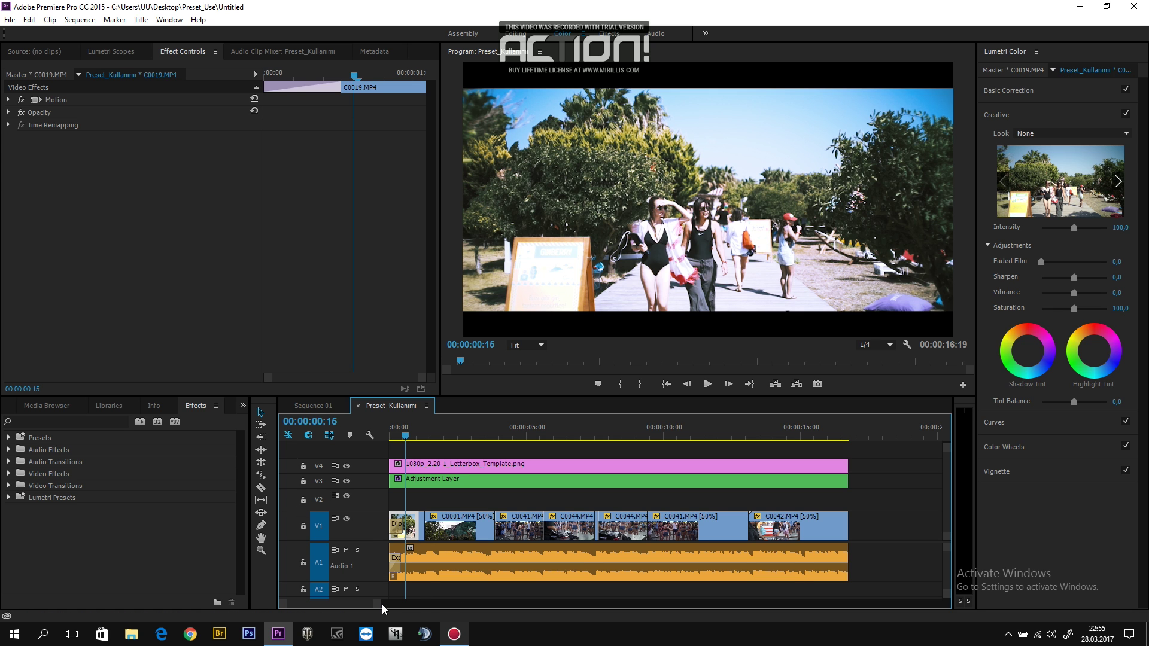
# Step: Open the Presets folder in Effects and expand Ugur_Uygun PRESETS
pyautogui.click(9, 437)
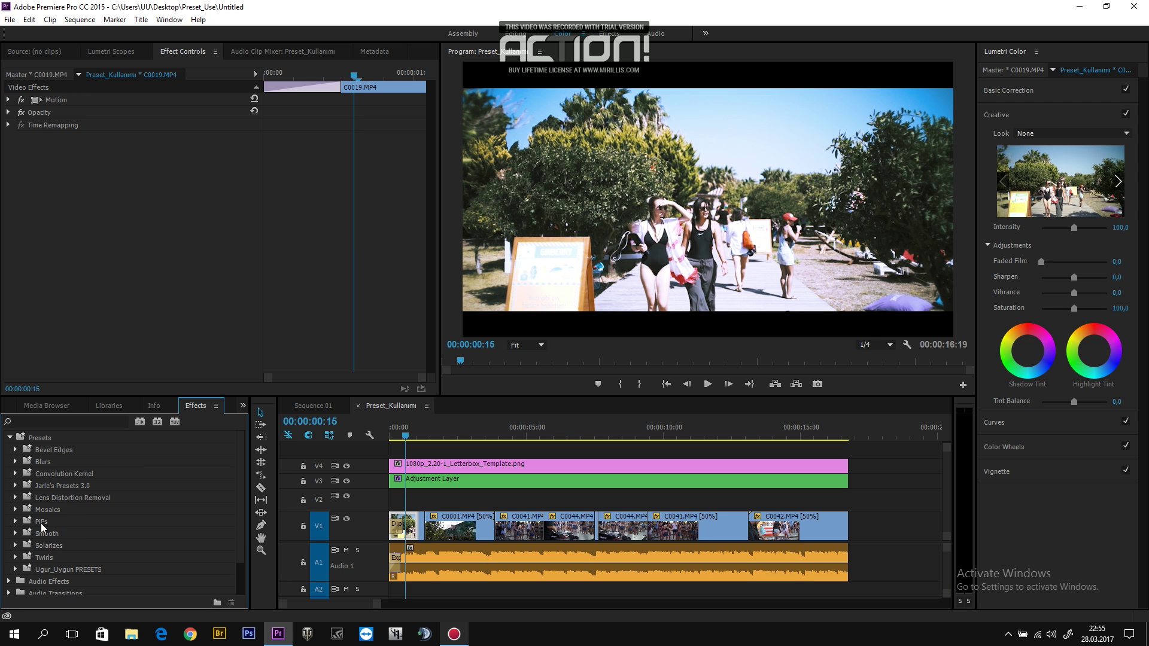
pyautogui.click(15, 498)
pyautogui.click(16, 498)
pyautogui.click(15, 570)
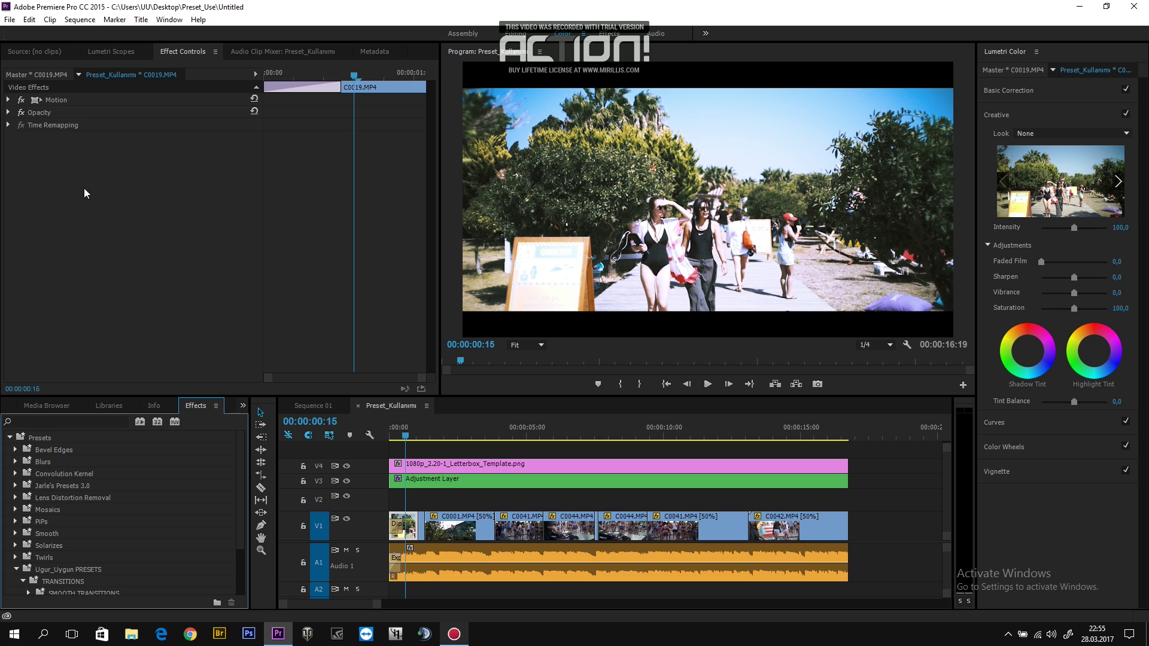
# Step: Expand TRANSITIONS > SMOOTH TRANSITIONS to reveal the 1080p and 4K UHD folders
pyautogui.click(70, 195)
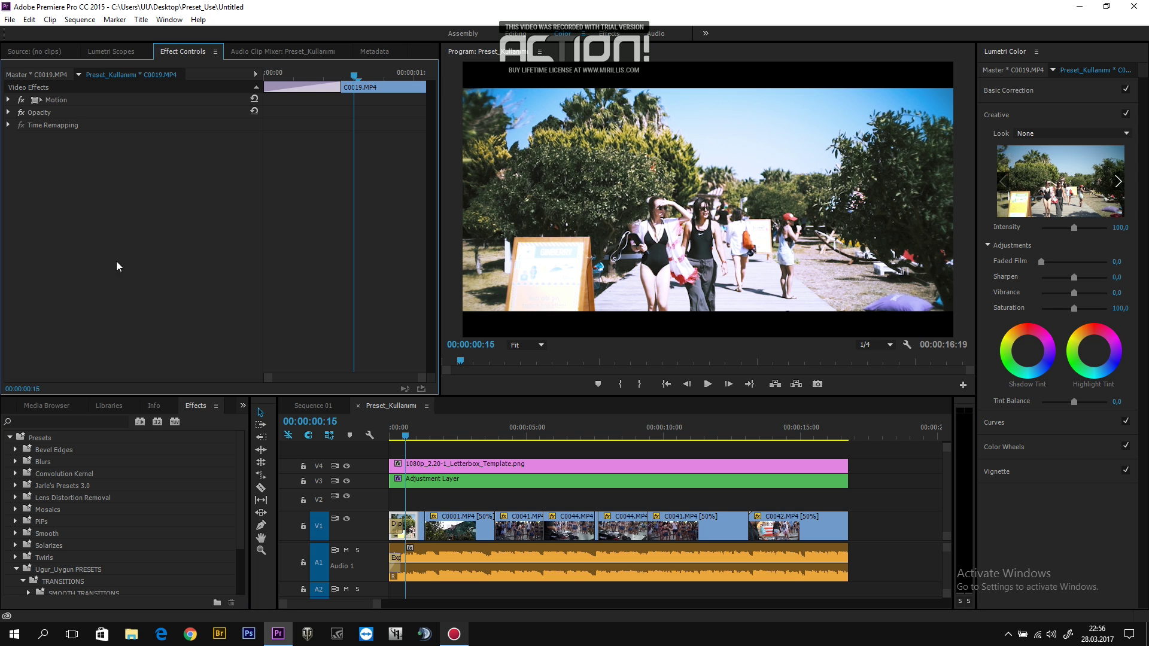
pyautogui.scroll(-2, 152, 531)
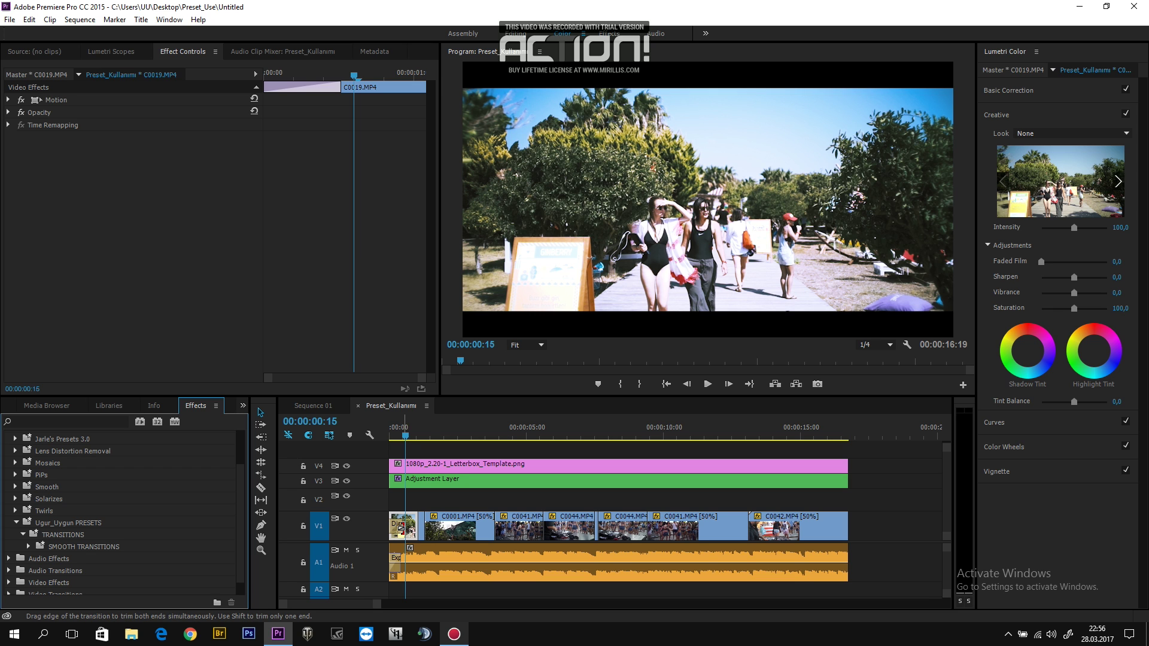
pyautogui.click(407, 440)
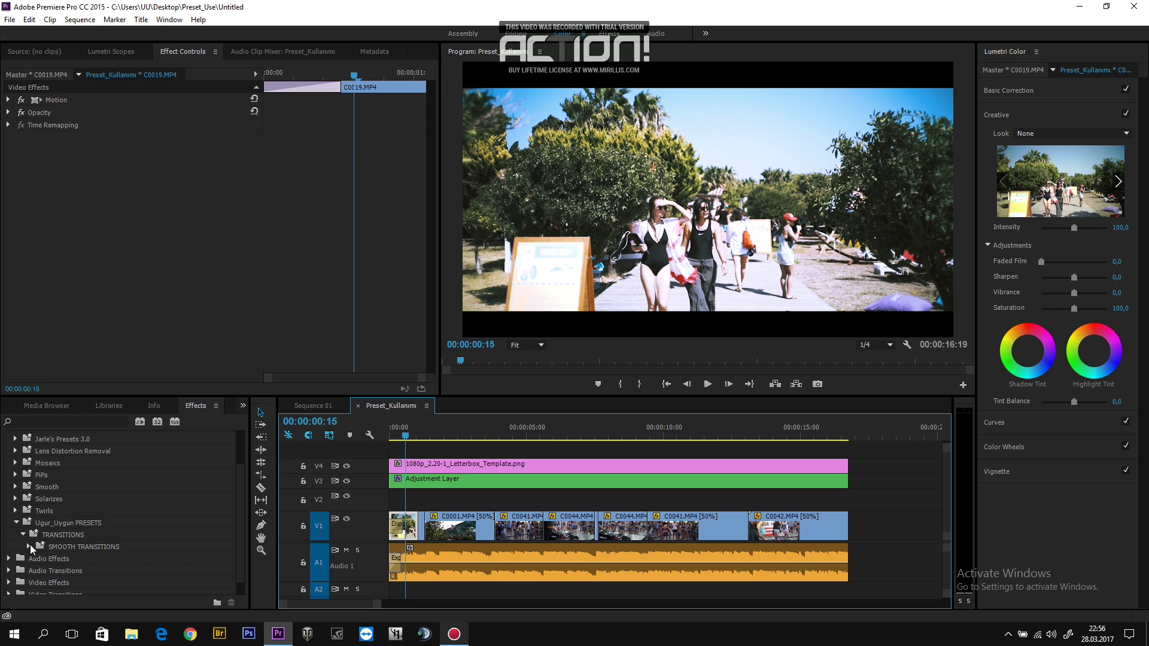
pyautogui.click(28, 547)
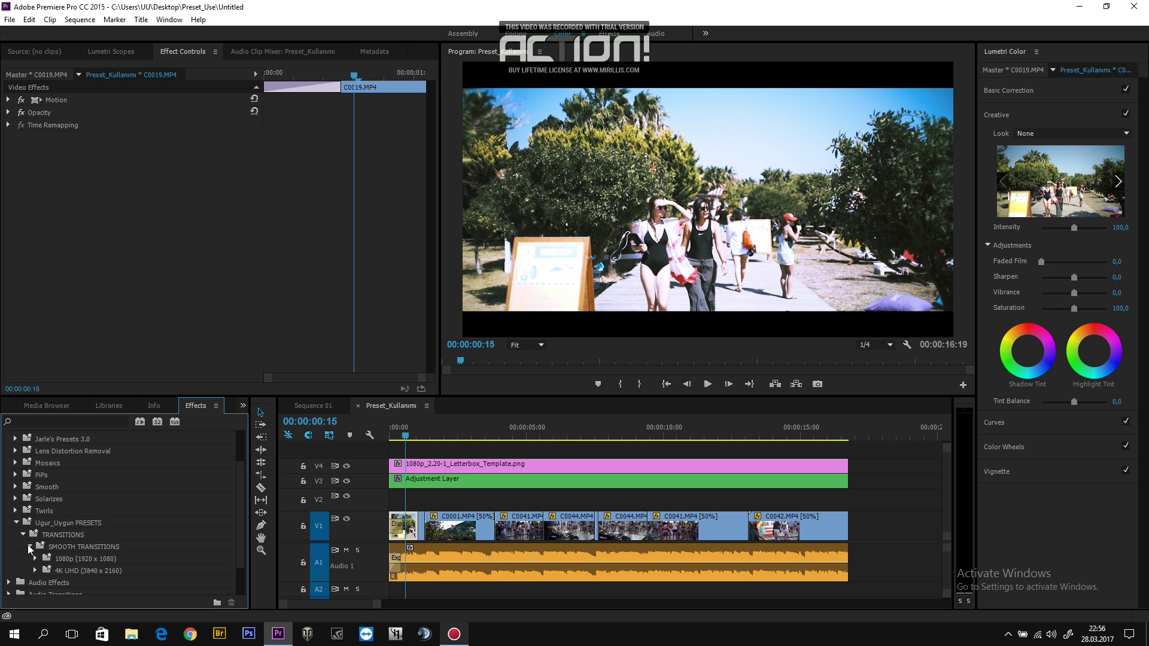
pyautogui.moveTo(238, 480); pyautogui.dragTo(238, 503)
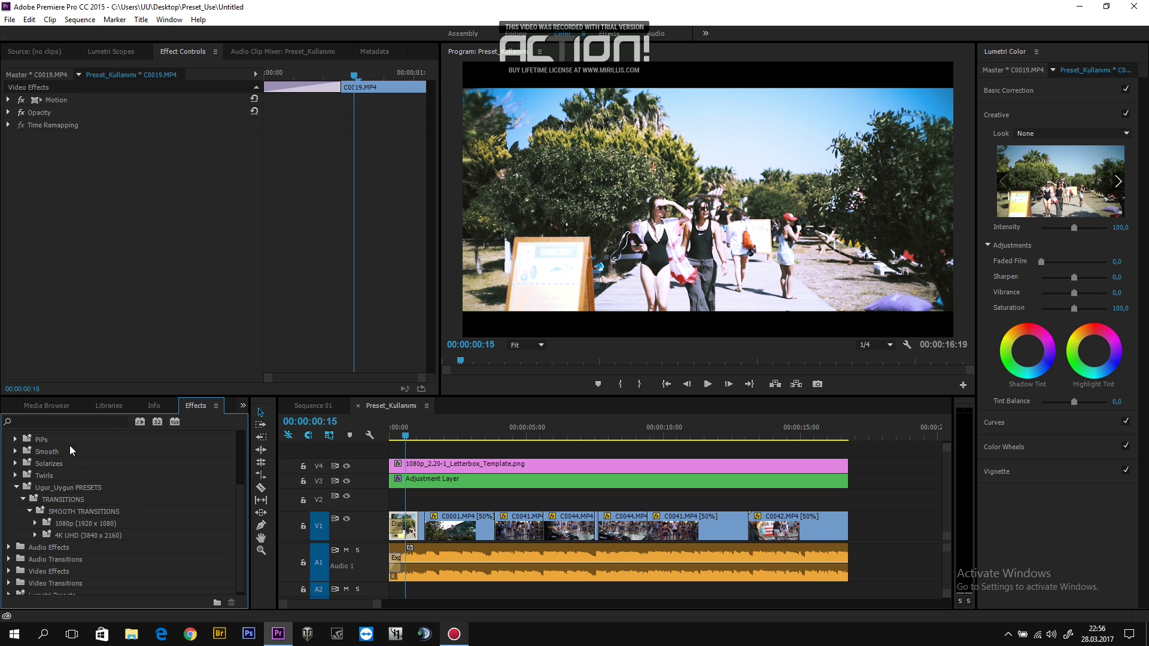
pyautogui.rightClick(133, 465)
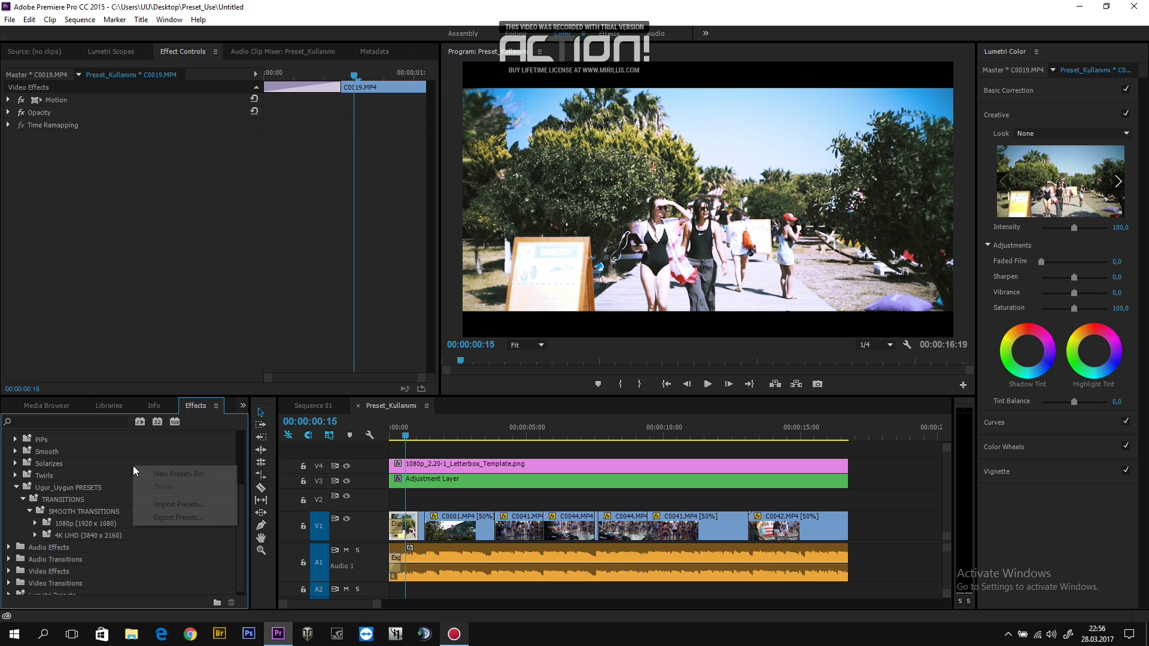
pyautogui.click(162, 505)
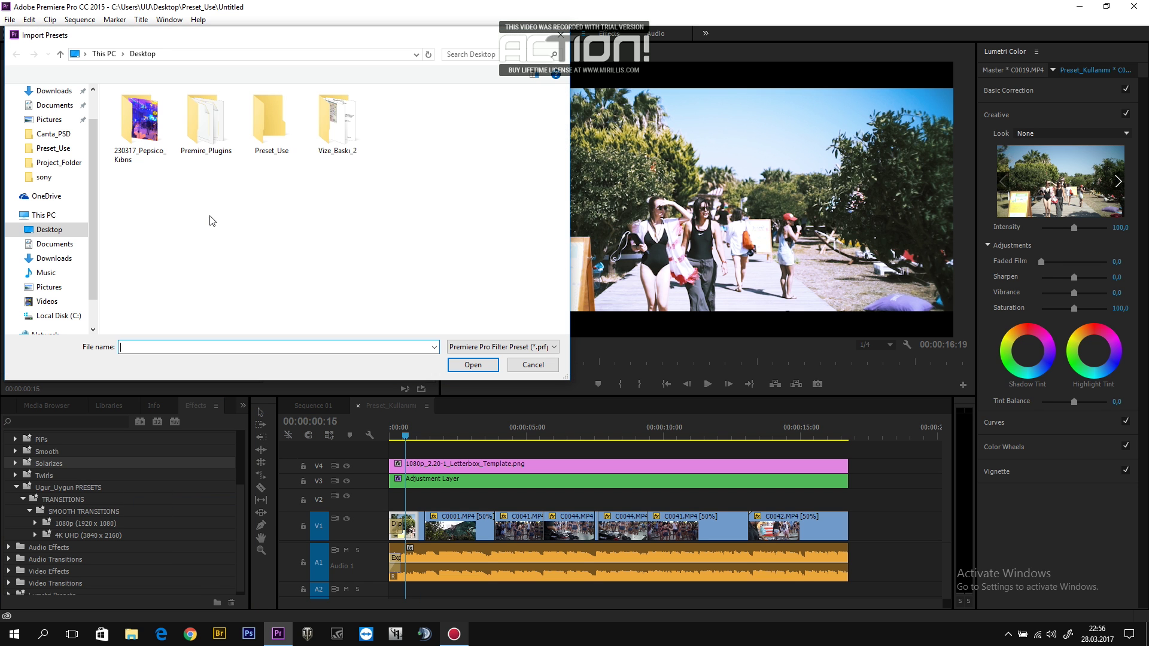
pyautogui.doubleClick(205, 123)
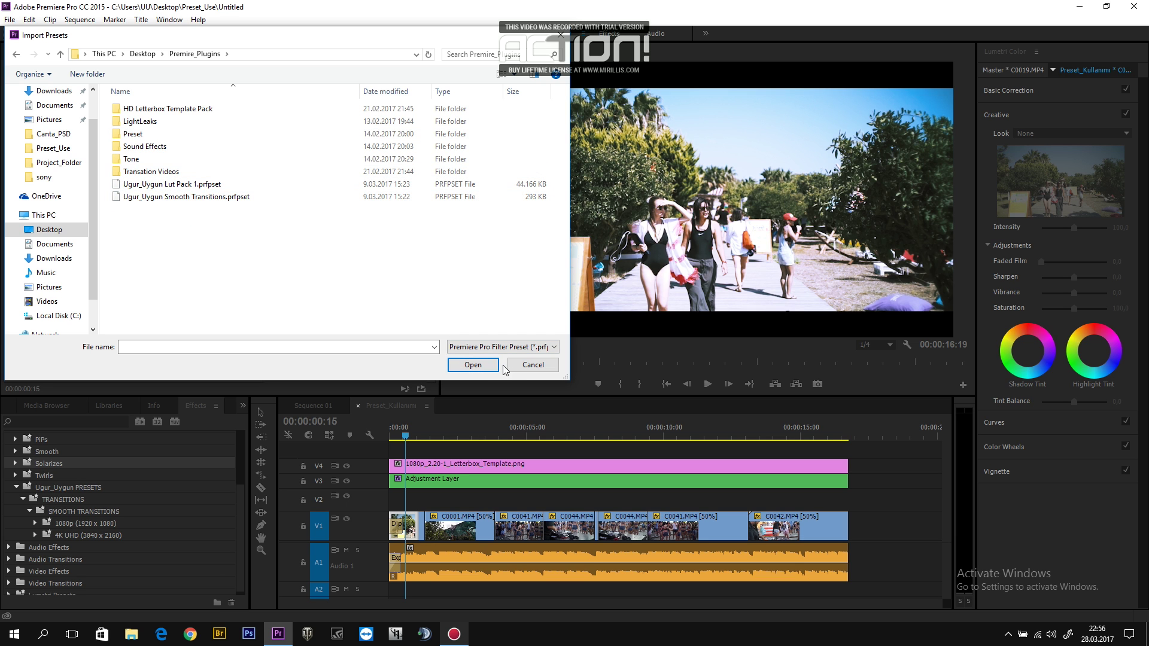
pyautogui.click(548, 366)
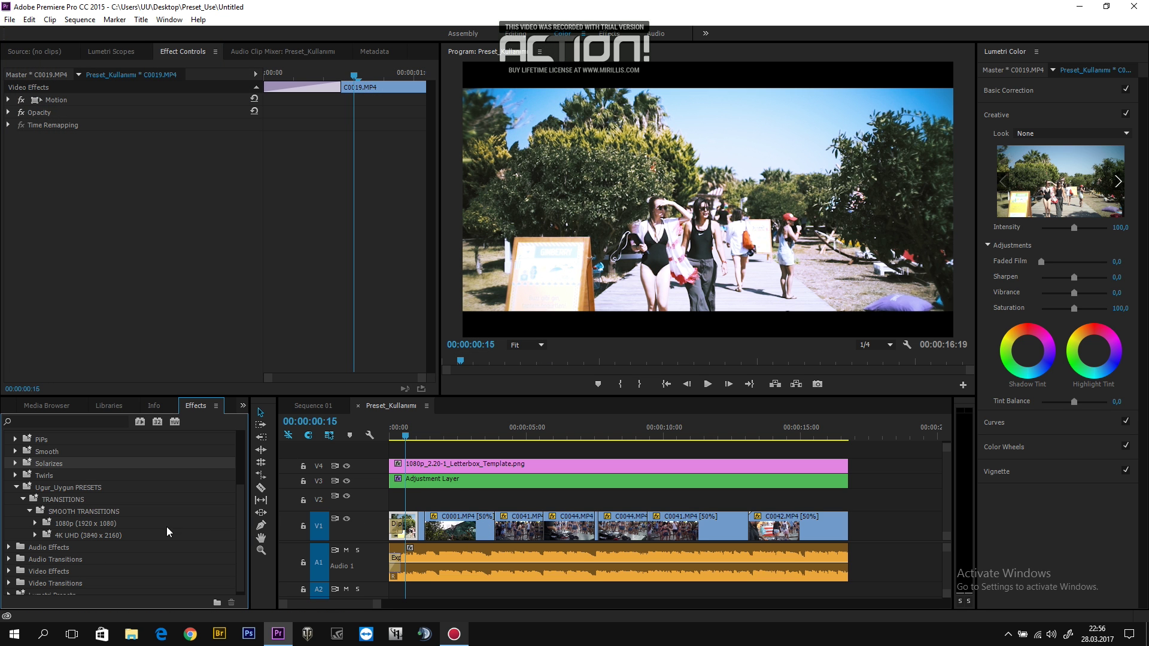
# Step: Expand the 1080p folder, from Smooth Clockwise Spin to Zoom Out, and zoom the timeline into the first seconds
pyautogui.click(34, 523)
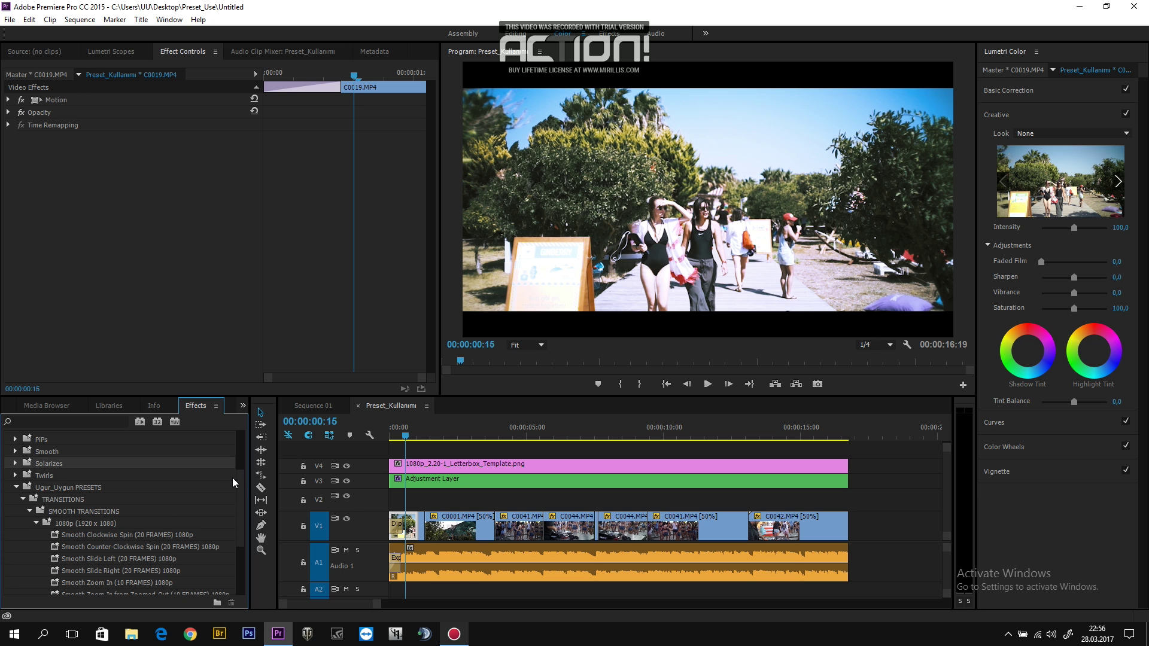
pyautogui.moveTo(237, 479); pyautogui.dragTo(237, 512)
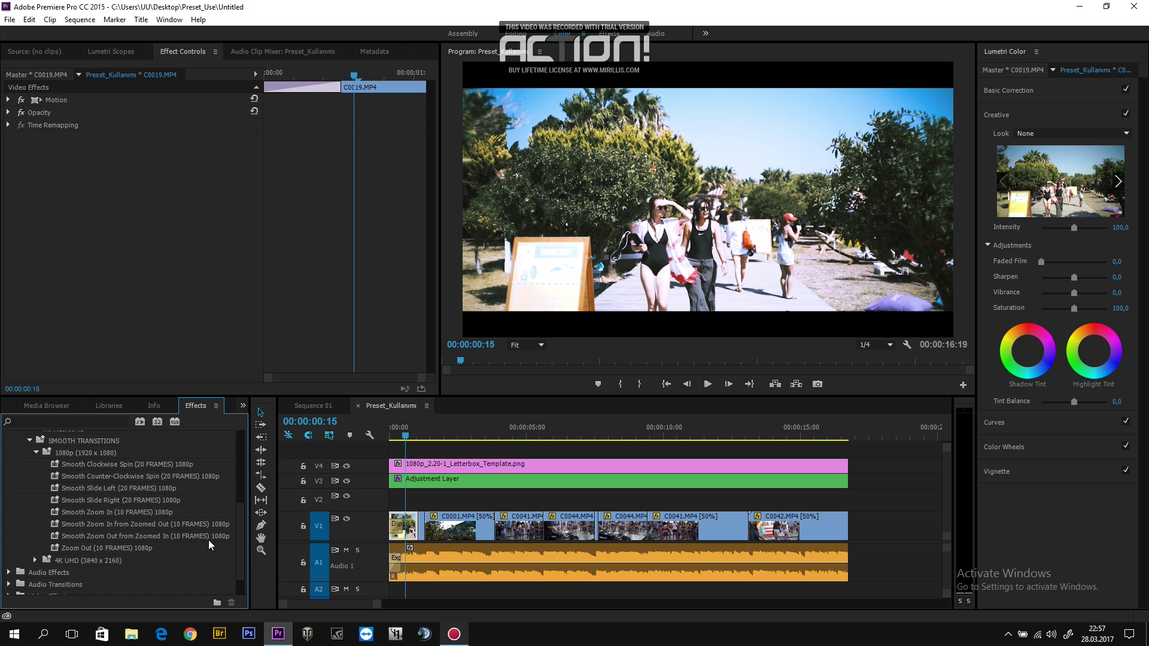
pyautogui.moveTo(378, 605); pyautogui.dragTo(354, 606)
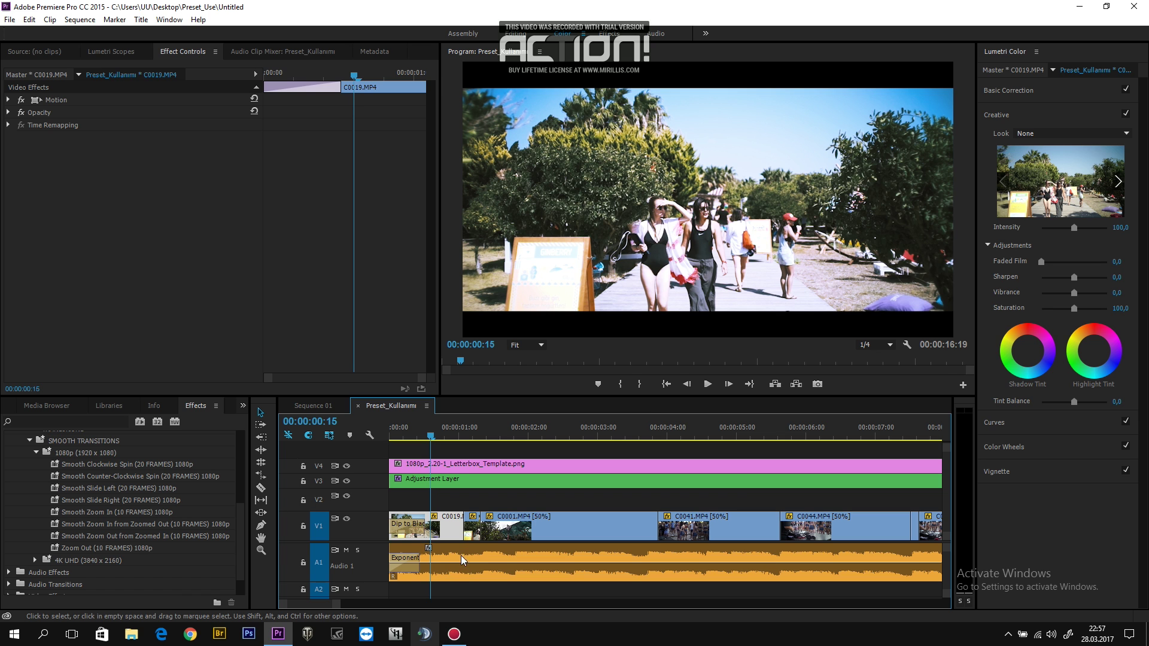
# Step: Move the playhead to the C0001 edit point at 00:00:01:08
pyautogui.moveTo(340, 609); pyautogui.dragTo(344, 608)
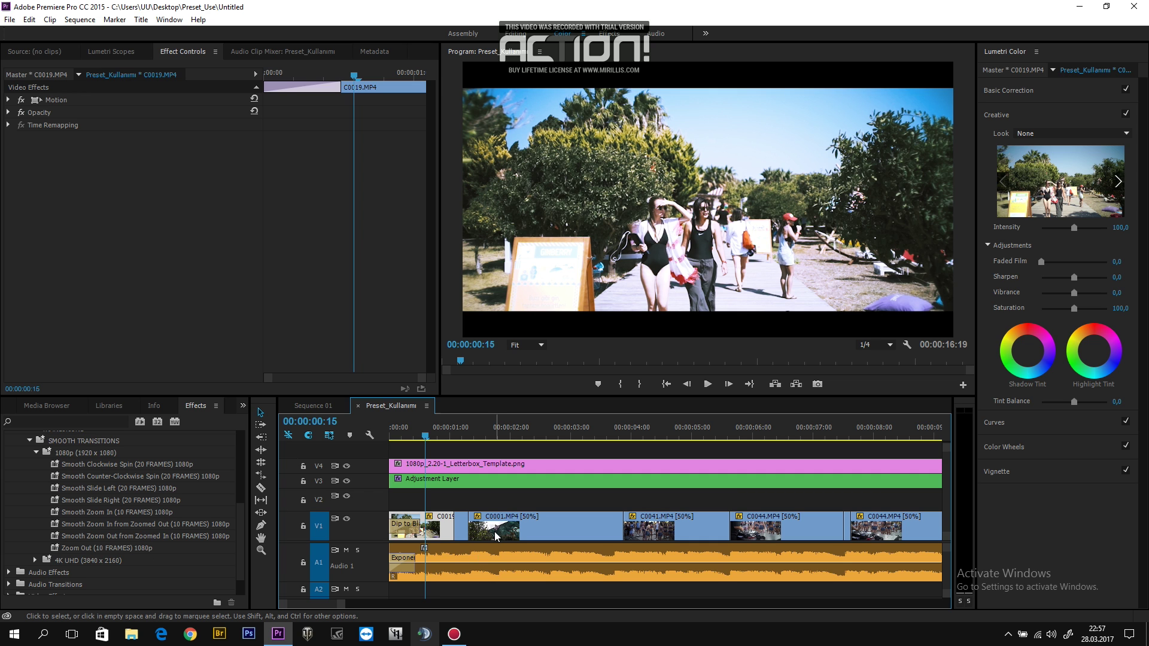
pyautogui.moveTo(427, 438); pyautogui.dragTo(469, 431)
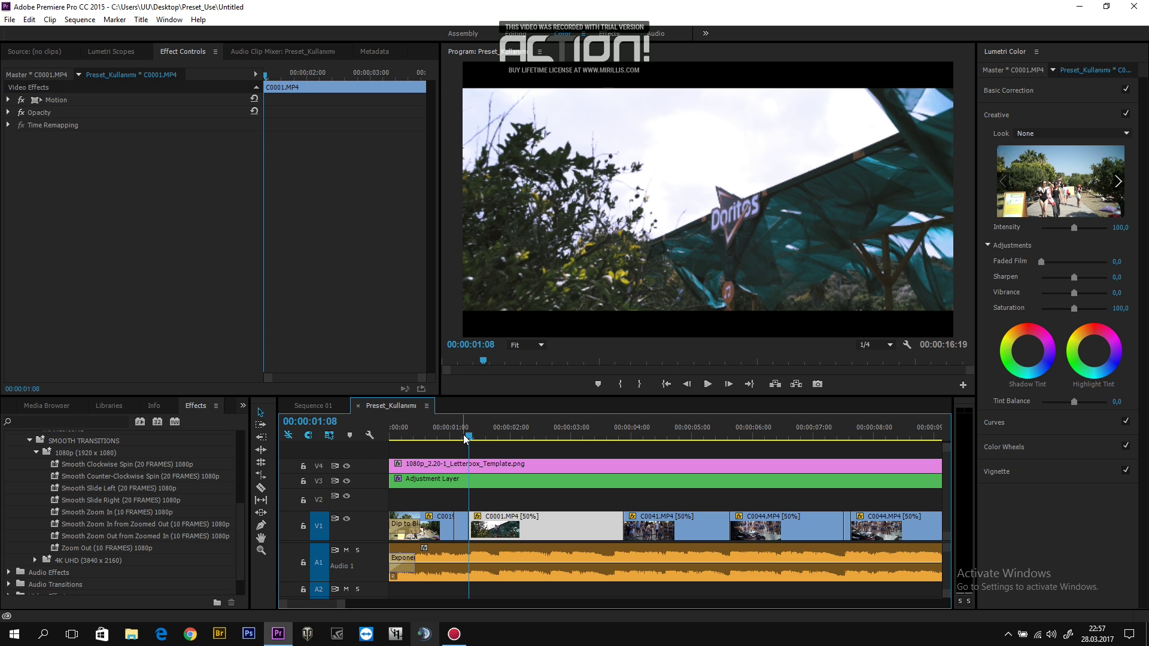
pyautogui.press('Up')
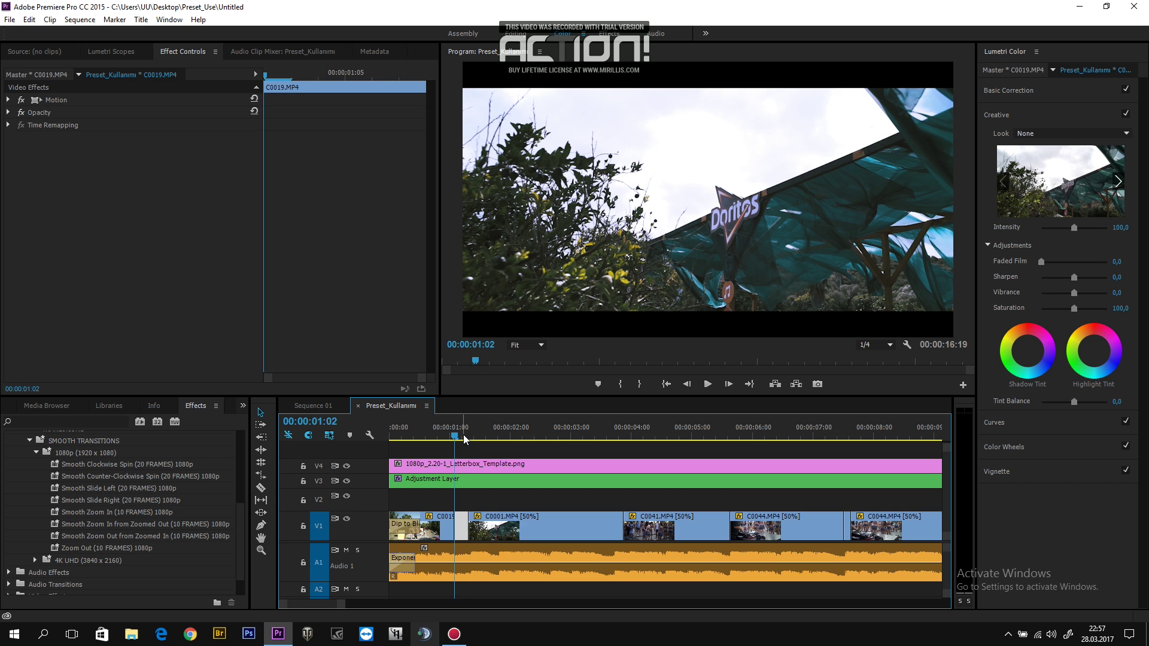
pyautogui.press('Down')
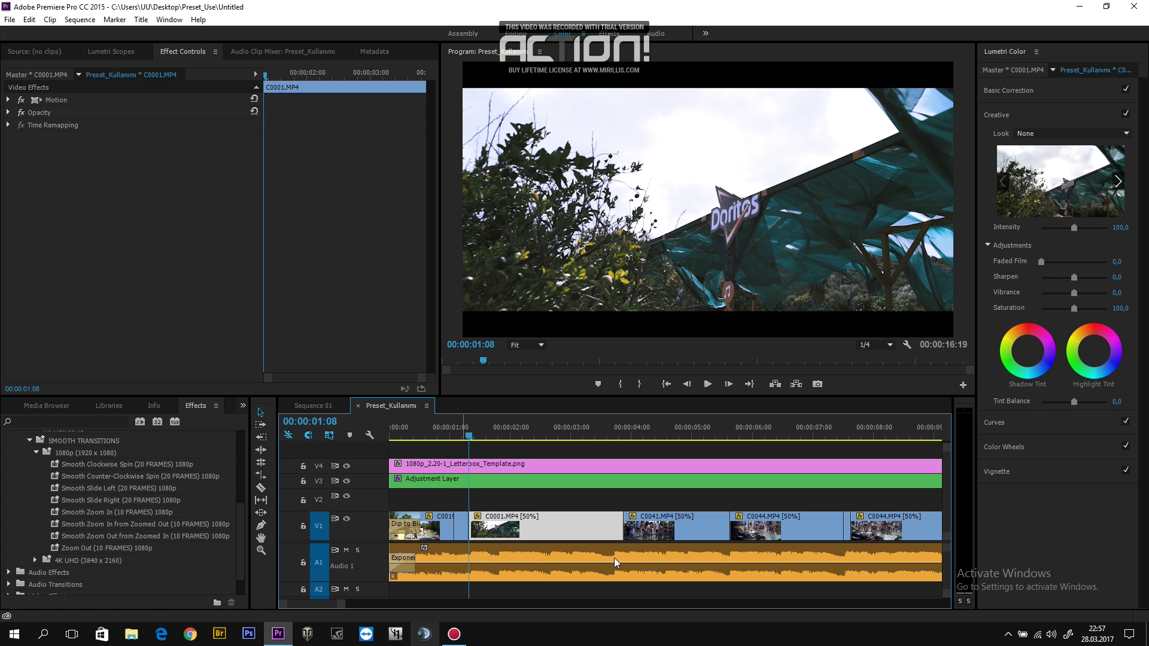
# Step: Toggle track targeting so only V1 stays targeted, not V2
pyautogui.click(324, 503)
pyautogui.click(320, 527)
pyautogui.click(319, 501)
pyautogui.click(321, 527)
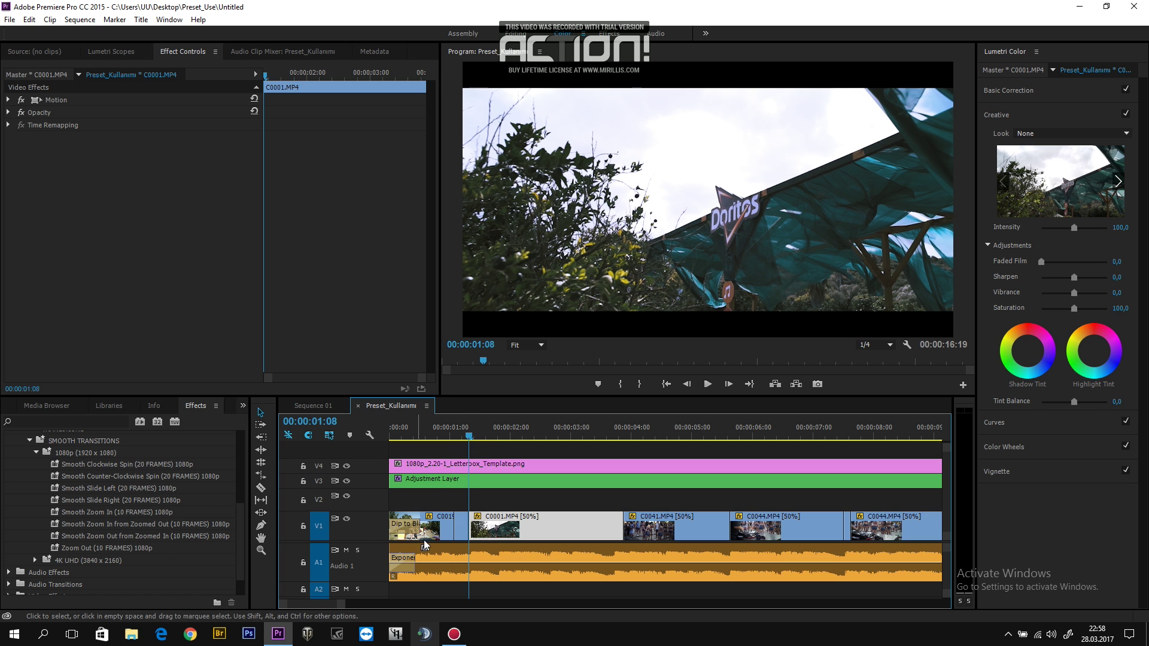
# Step: Razor-cut C0019 at 00:00:01:03
pyautogui.click(463, 526)
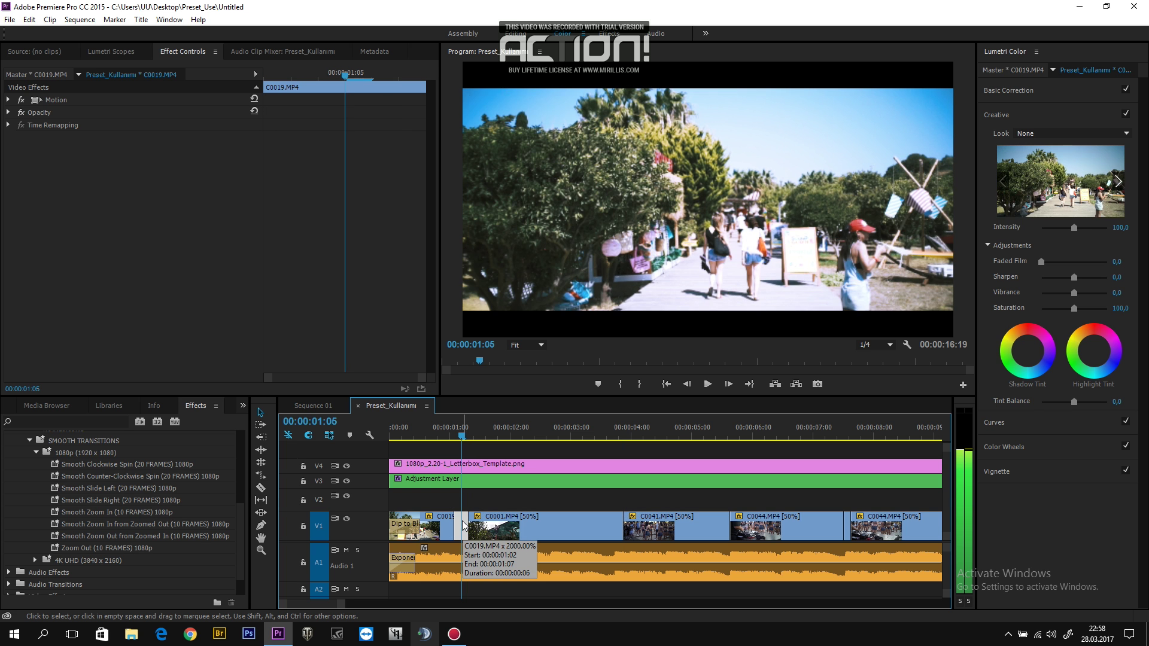
pyautogui.press('Left')
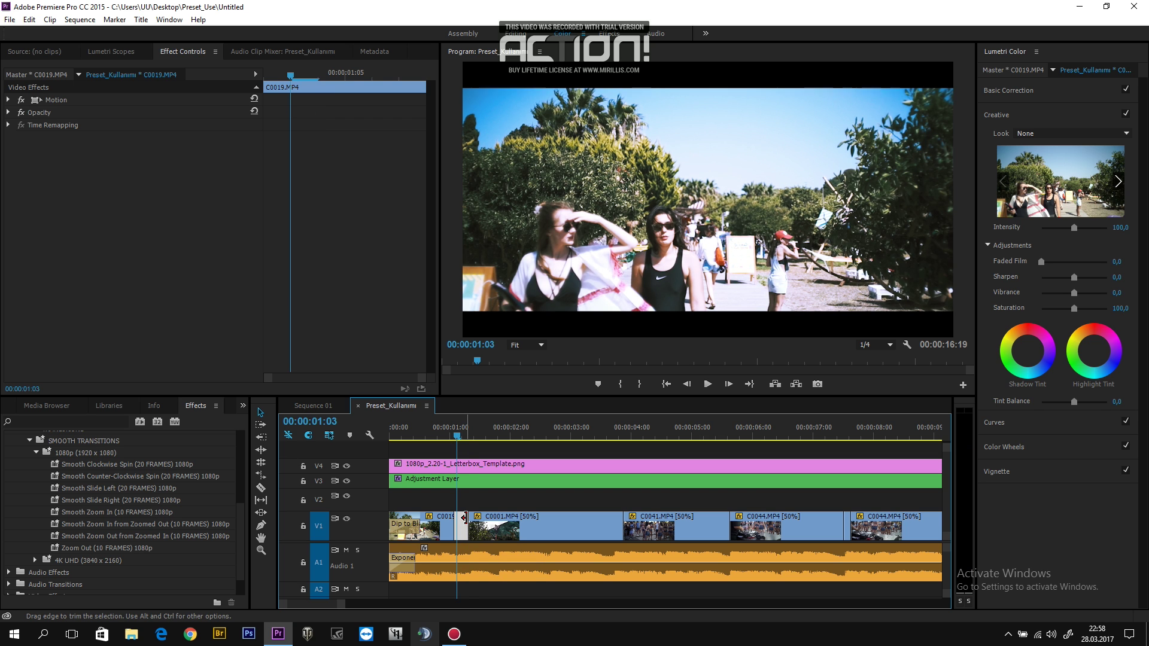
pyautogui.press('c')
pyautogui.click(458, 529)
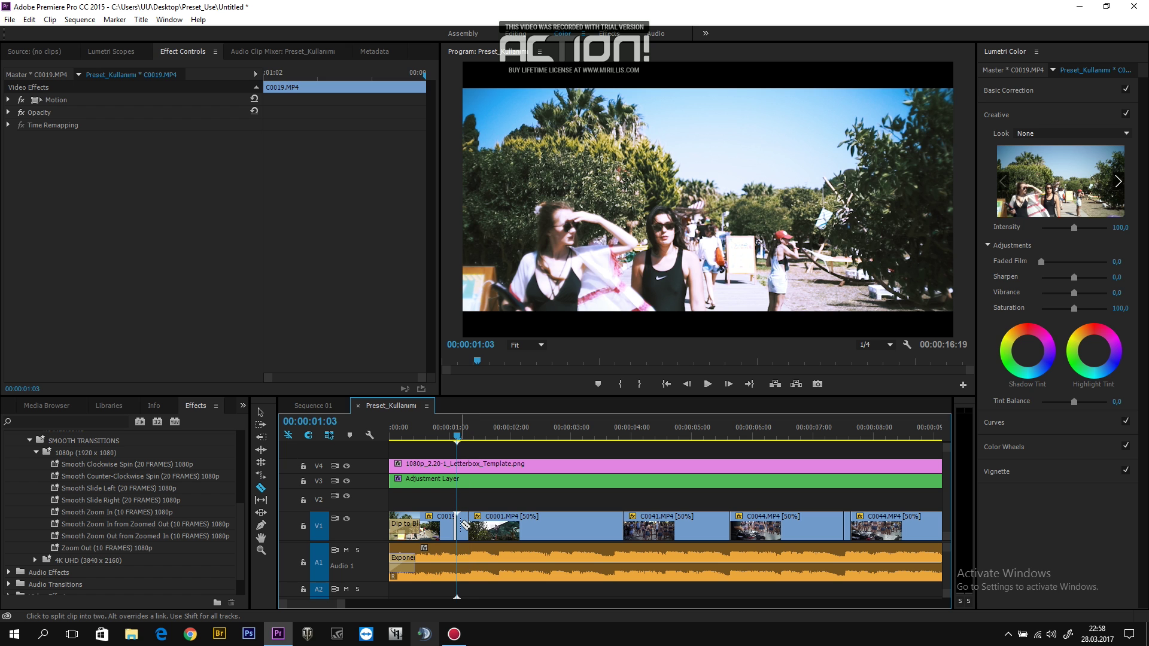
# Step: Cut C0001 at 00:00:01:13 and select the short pieces around the edit
pyautogui.press('Down')
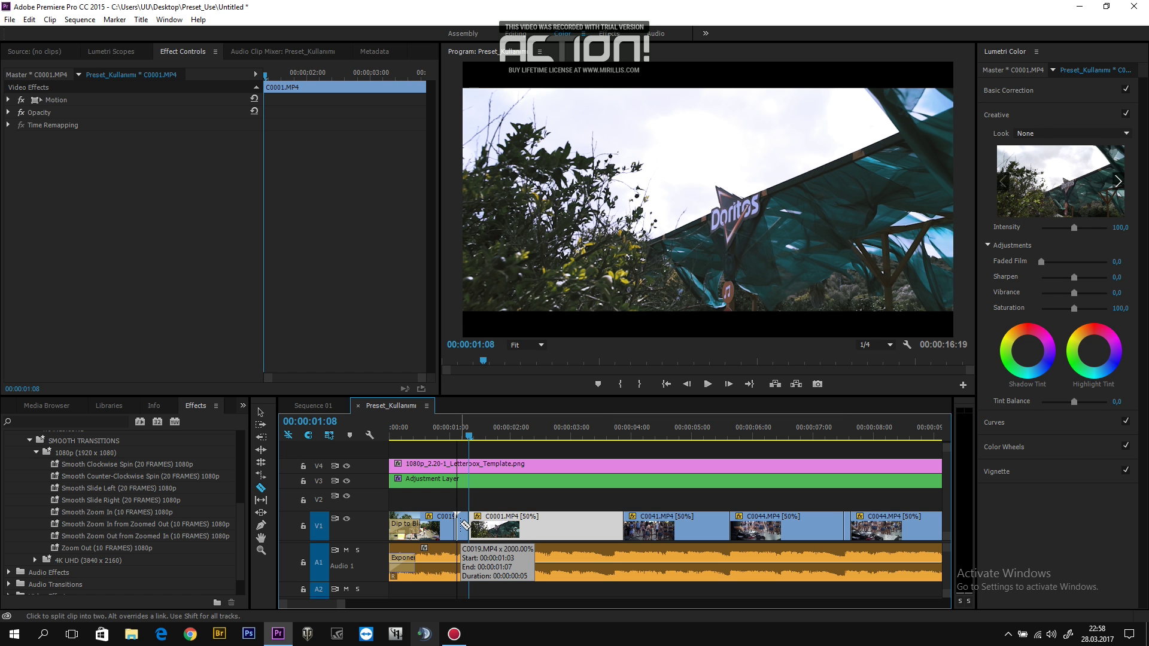
pyautogui.press('space')
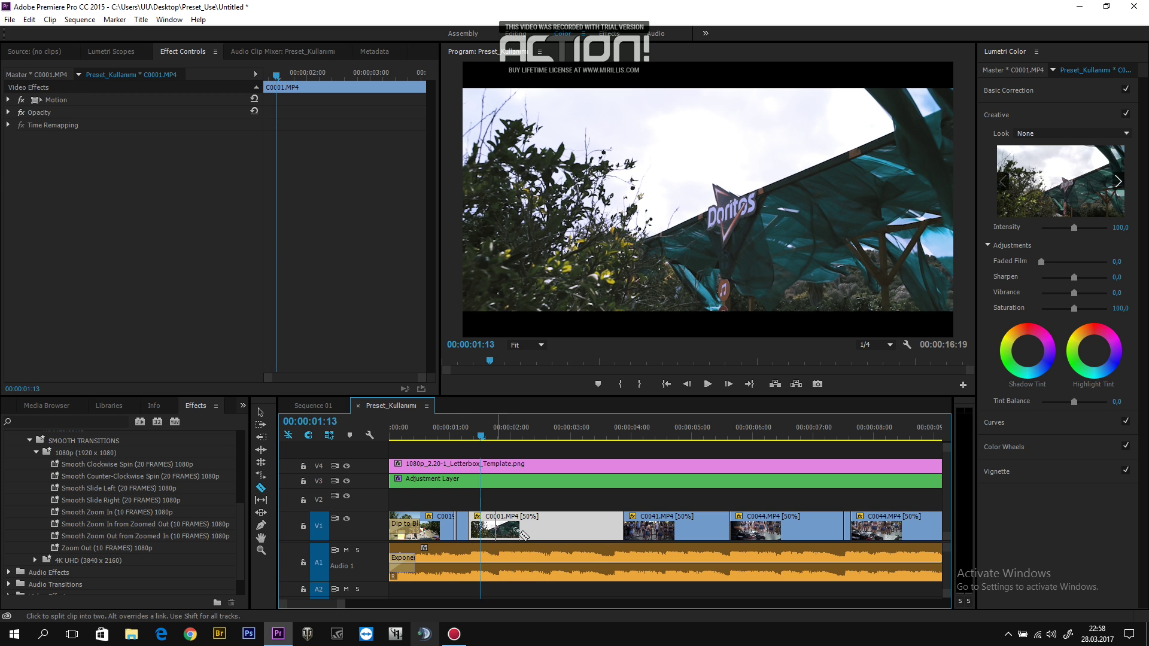
pyautogui.click(483, 529)
pyautogui.press('v')
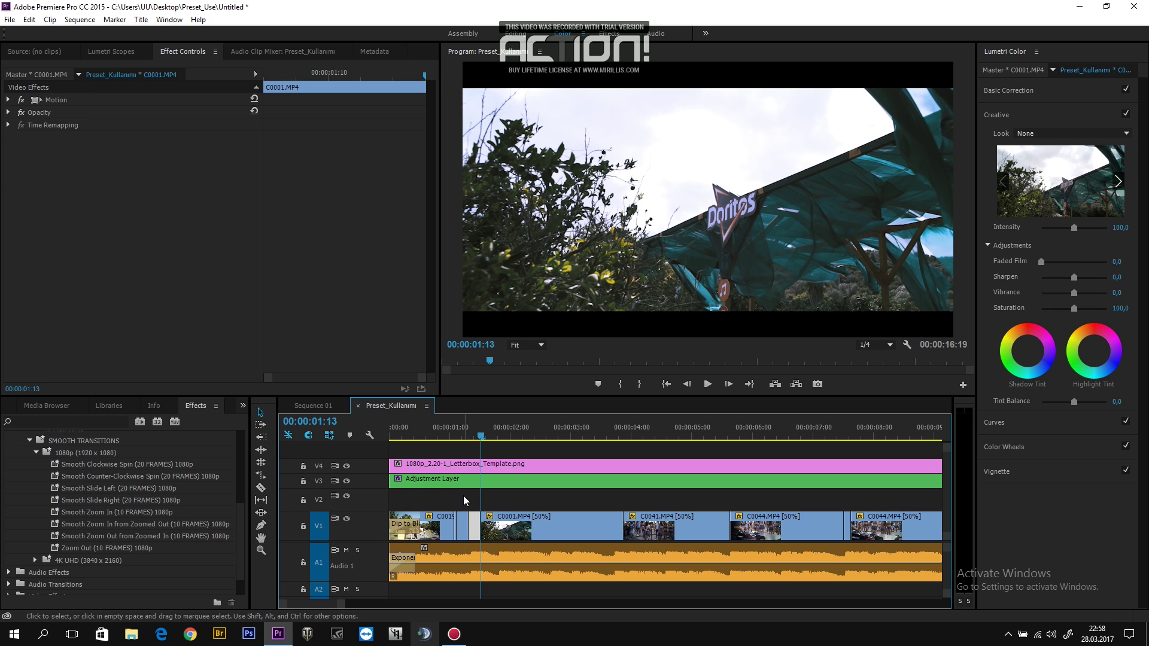
pyautogui.click(466, 502)
pyautogui.moveTo(466, 501); pyautogui.dragTo(476, 522)
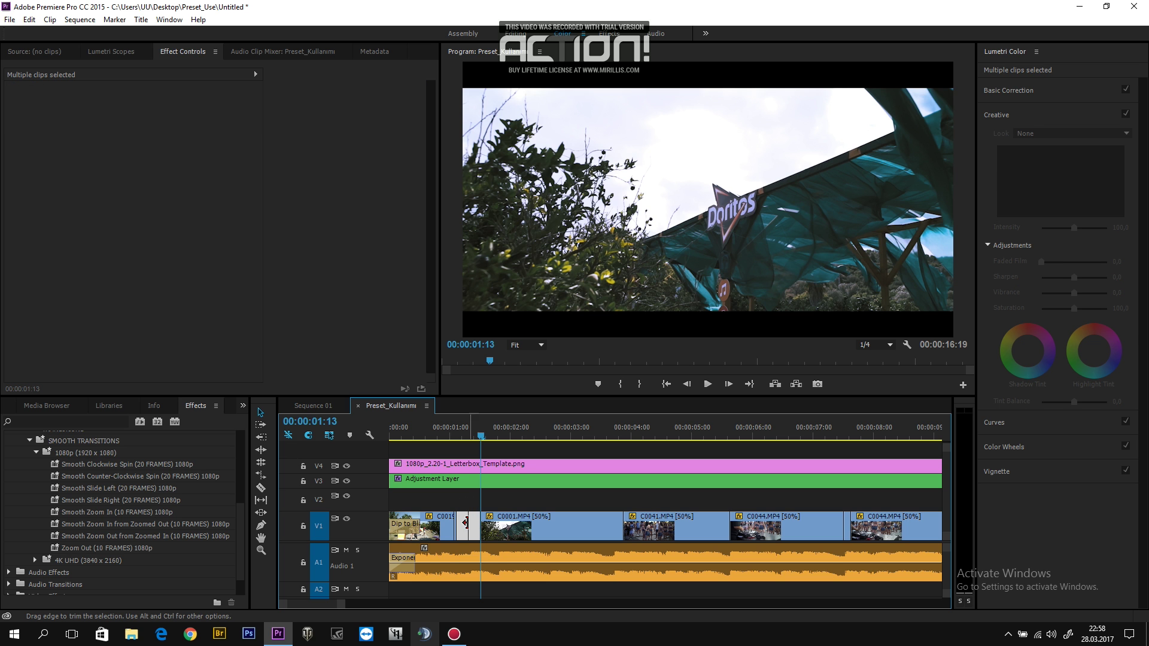
pyautogui.rightClick(476, 522)
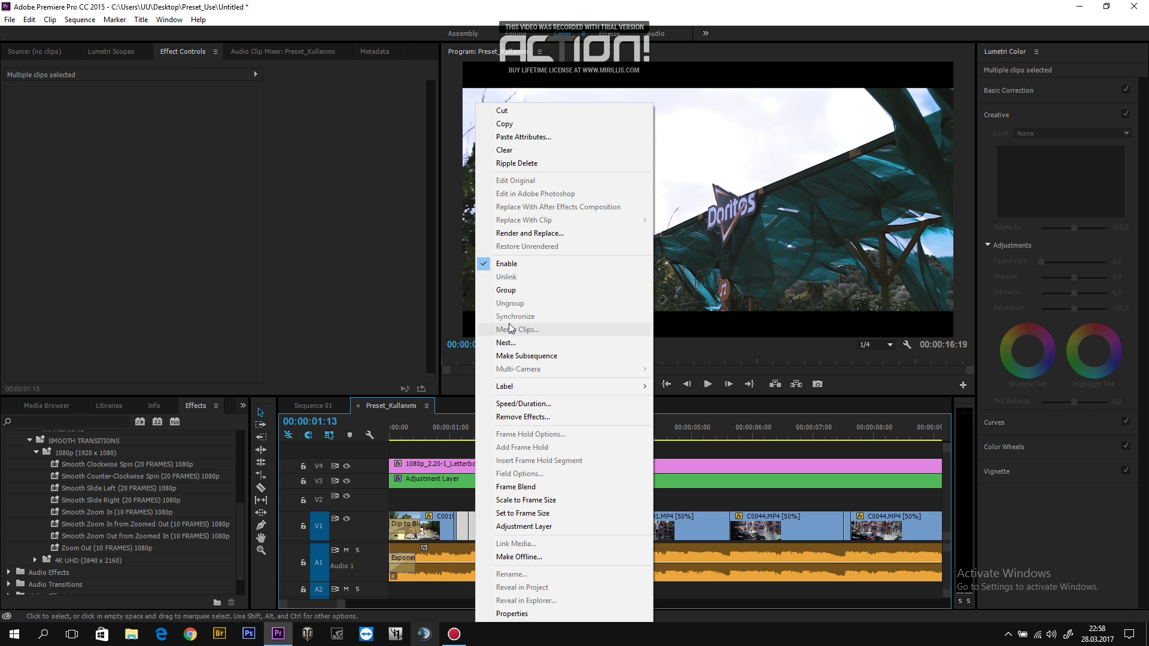
# Step: Nest the short clips as Nested Sequence 08 and apply Smooth Zoom In (10 FRAMES) 1080p
pyautogui.click(505, 343)
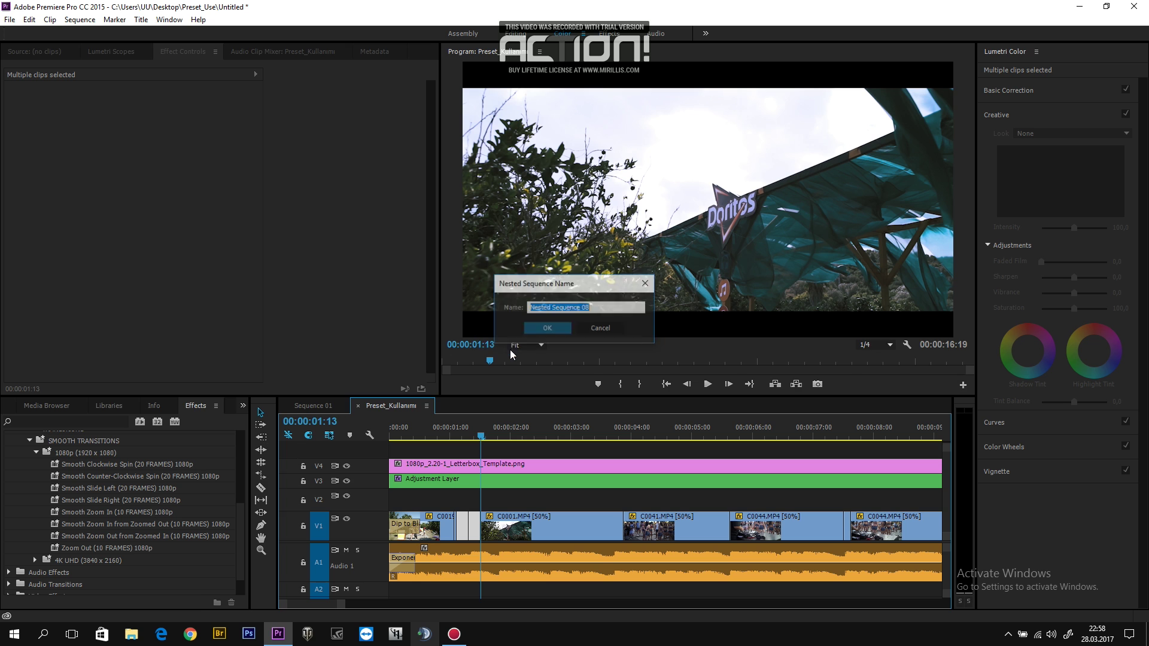
pyautogui.click(545, 329)
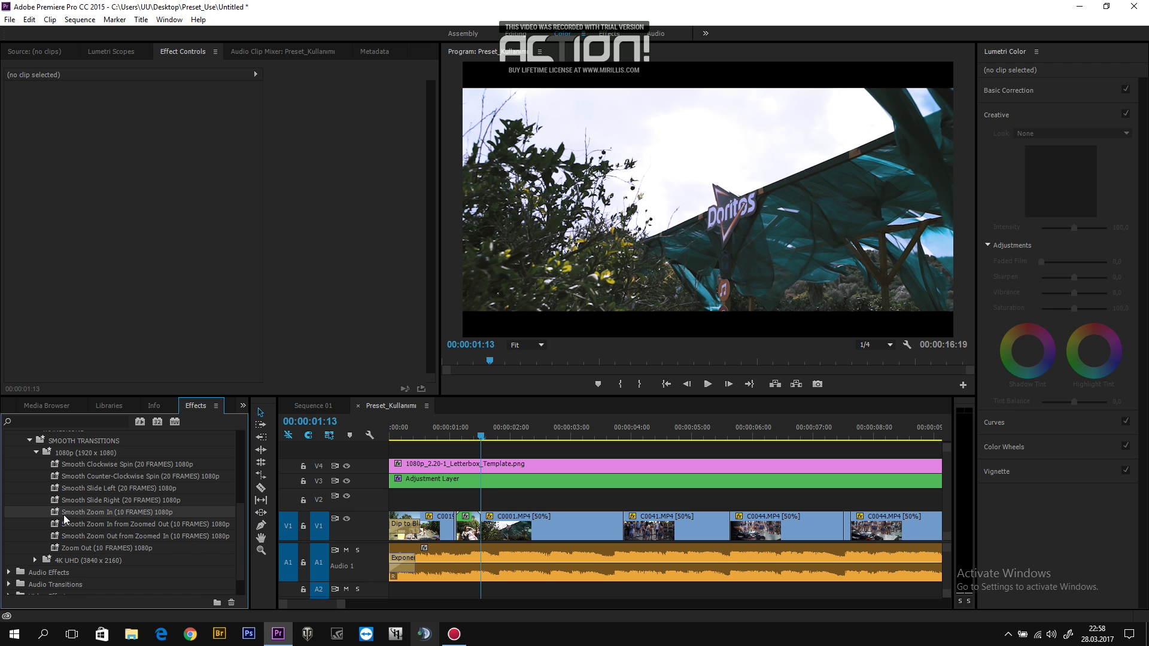
pyautogui.moveTo(64, 513); pyautogui.dragTo(469, 524)
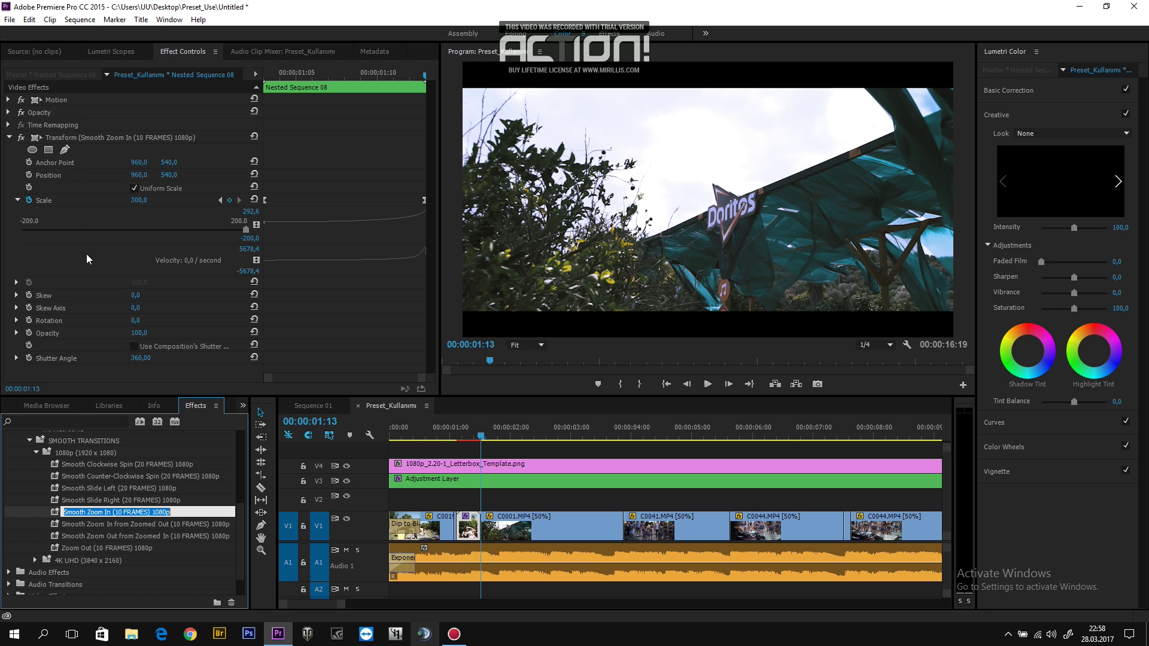
# Step: Show the Transform properties and scrub through the zoom to preview the Scale change
pyautogui.click(9, 138)
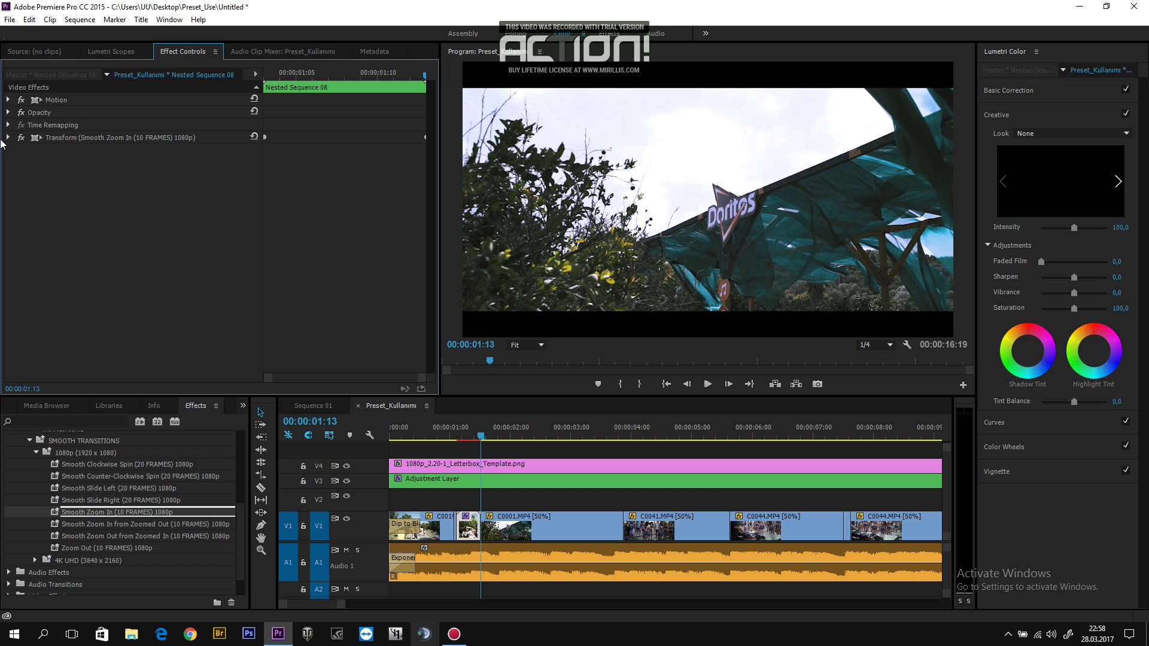
pyautogui.click(9, 138)
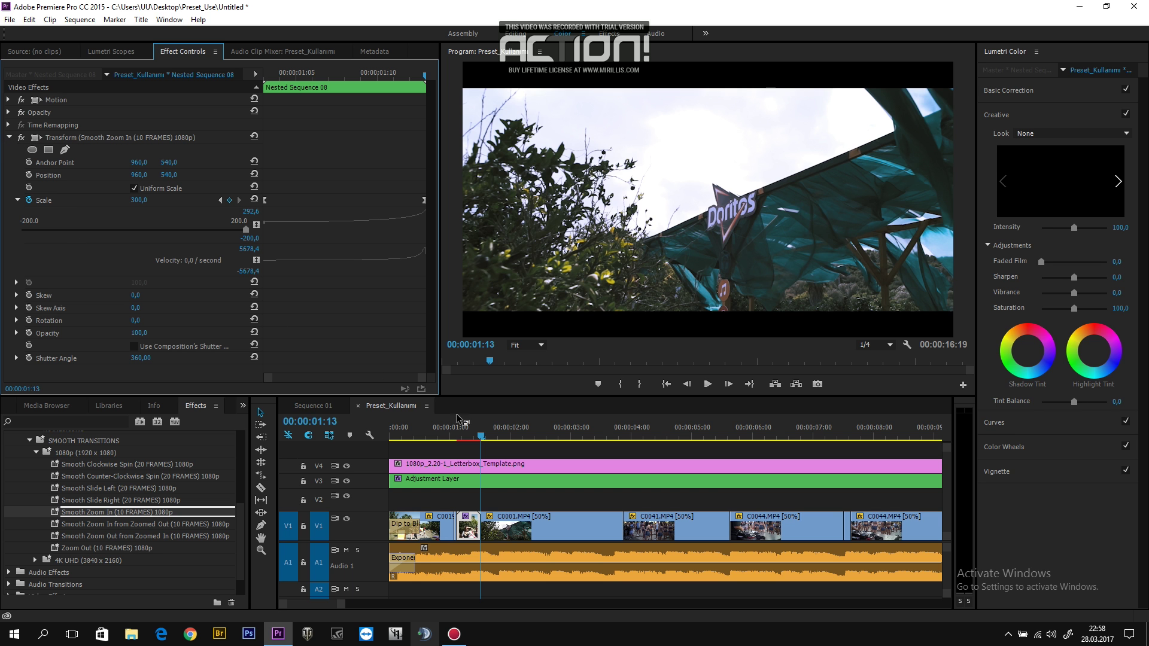
pyautogui.moveTo(479, 439); pyautogui.dragTo(455, 435)
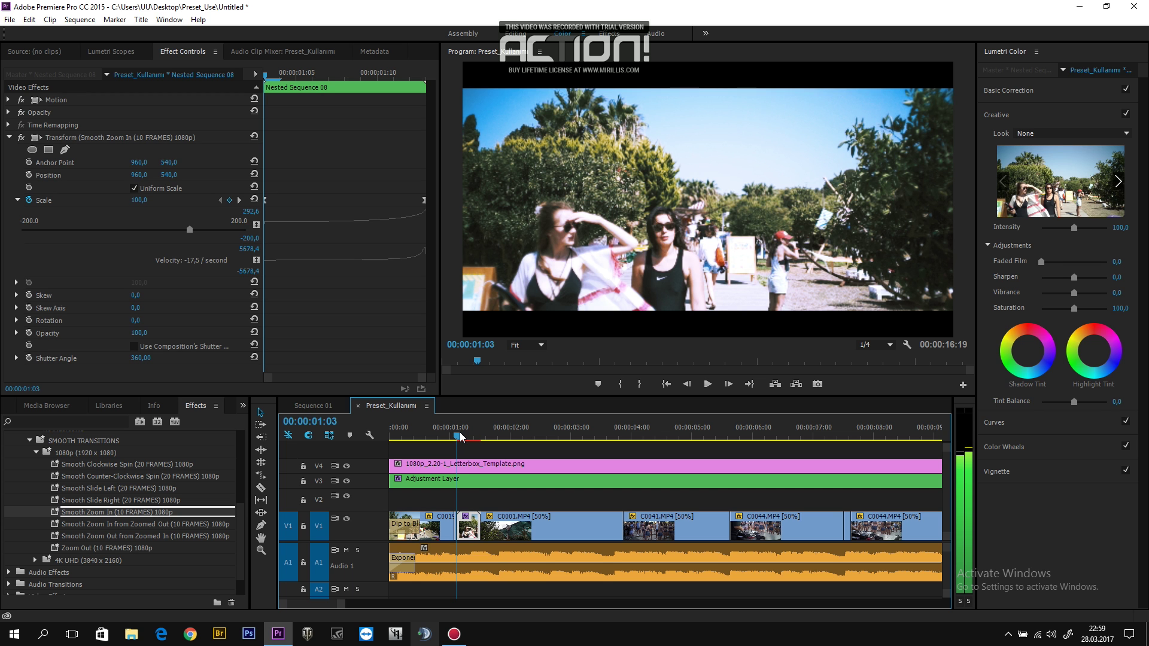
pyautogui.moveTo(460, 432); pyautogui.dragTo(484, 437)
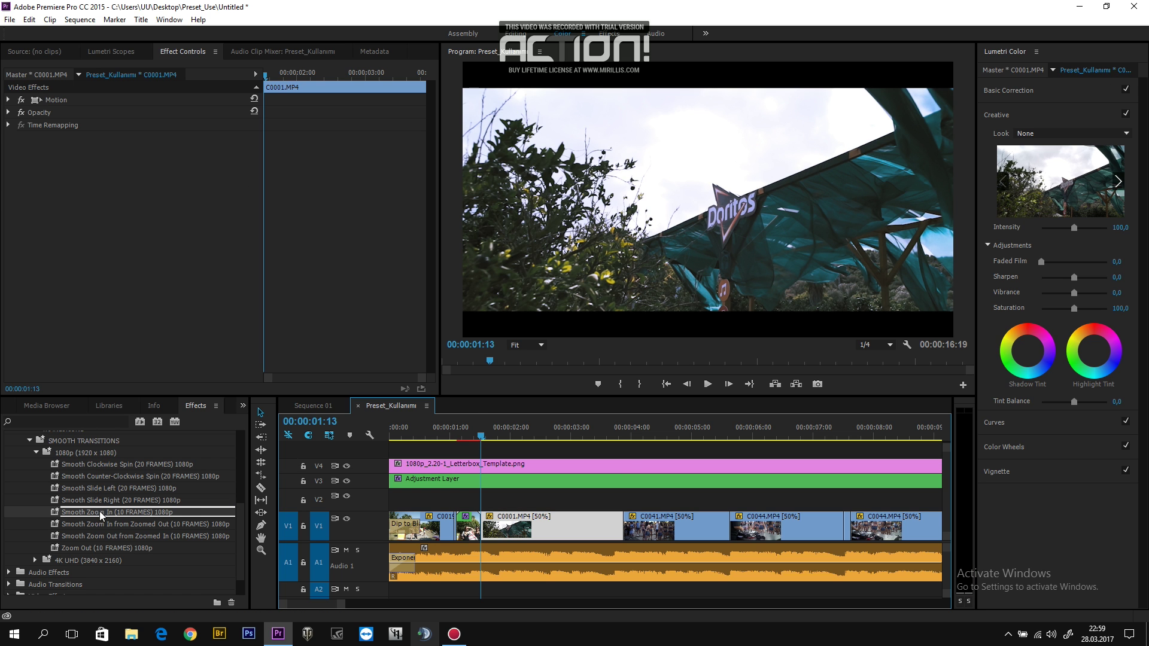
# Step: Locate the C0001/C0041 edit and razor-cut C0001 at 00:00:03:12
pyautogui.click(617, 435)
pyautogui.moveTo(617, 435); pyautogui.dragTo(621, 435)
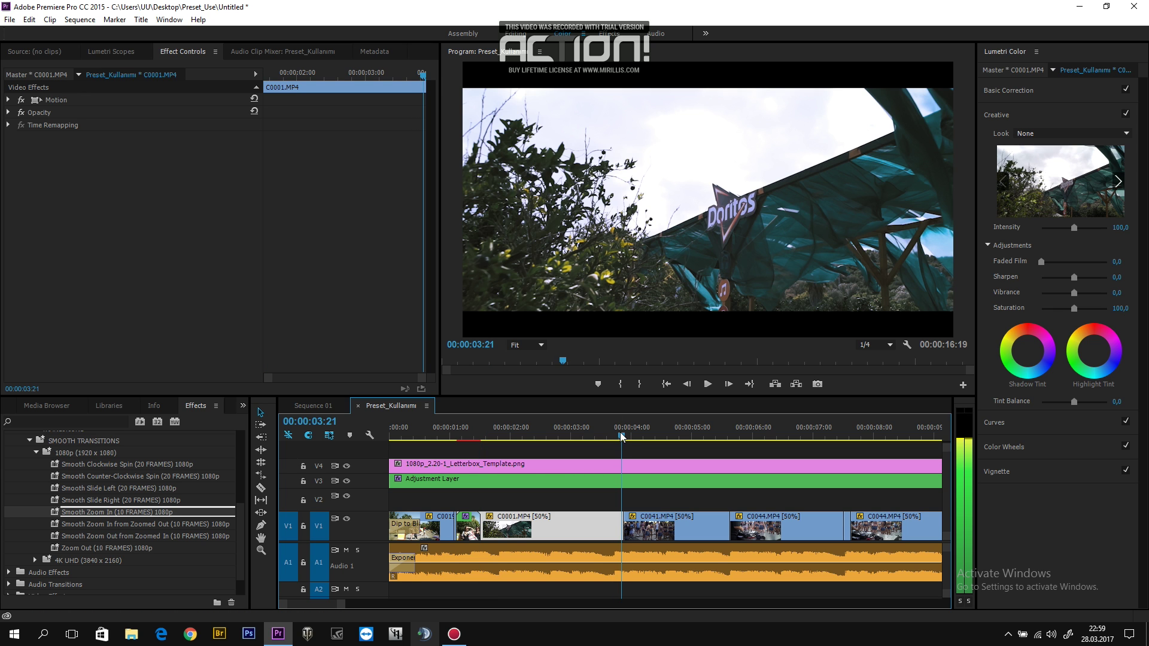
pyautogui.moveTo(621, 436); pyautogui.dragTo(616, 437)
pyautogui.press('Down')
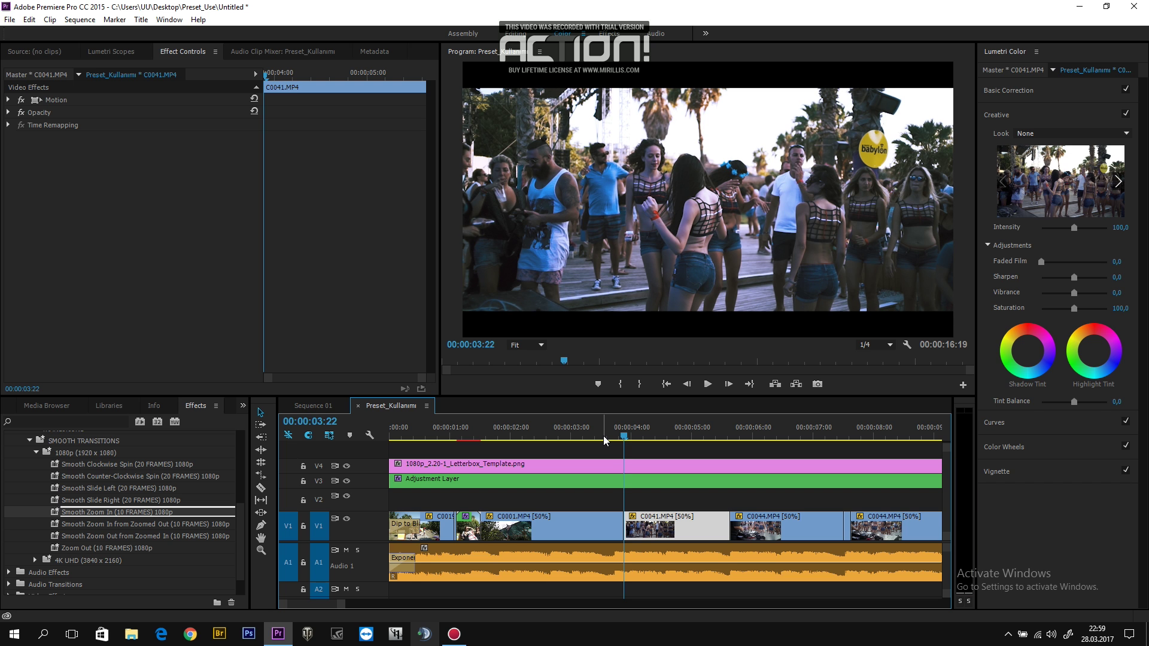
pyautogui.press('Left')
pyautogui.press('Left')
pyautogui.press('Left')
pyautogui.press('Left')
pyautogui.press('Left')
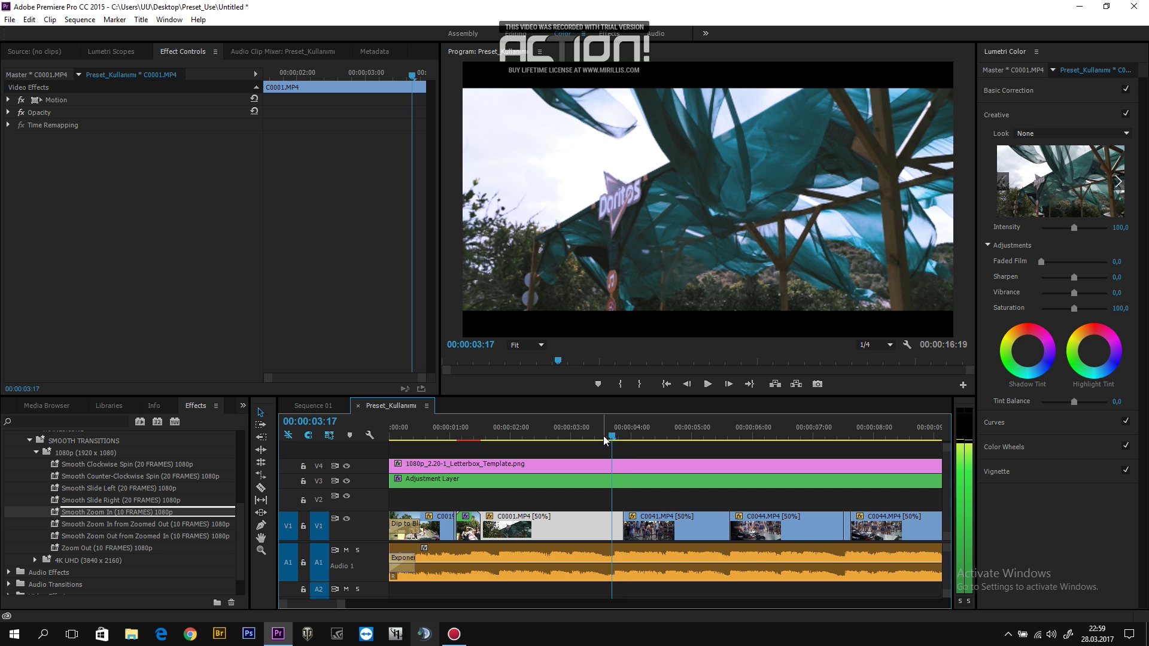
pyautogui.press('Left')
pyautogui.press('Left')
pyautogui.press('Left')
pyautogui.press('Left')
pyautogui.press('Left')
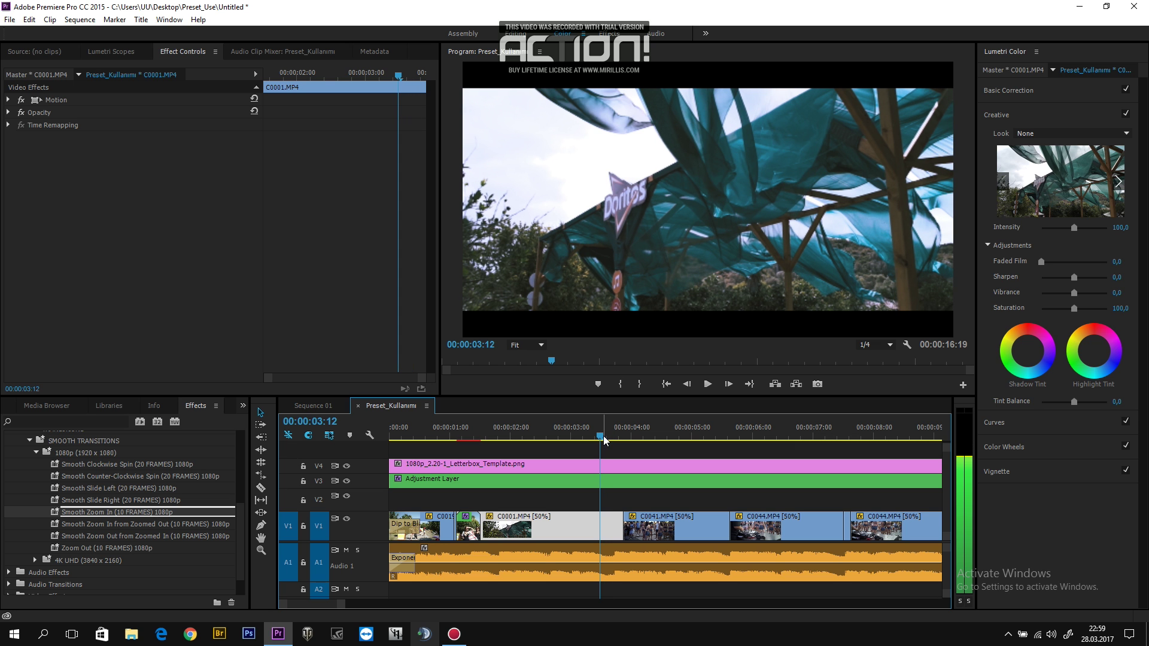
pyautogui.press('c')
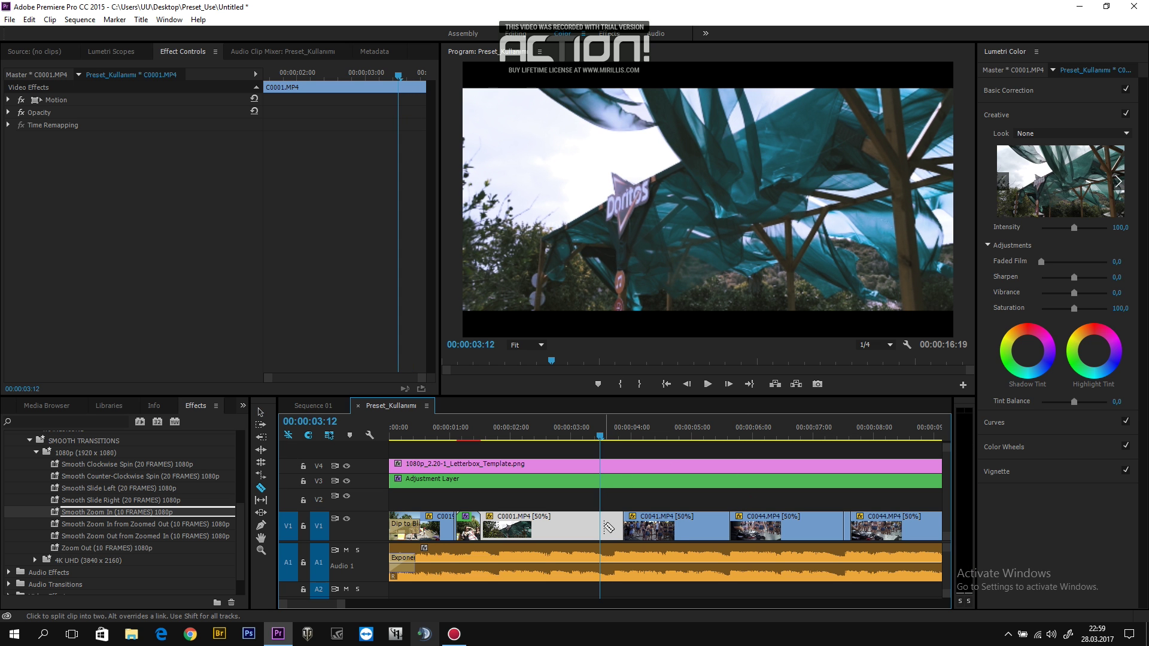
pyautogui.click(608, 527)
# Step: Cut C0041 at 00:00:04:05 and marquee-select the two short pieces
pyautogui.press('Down')
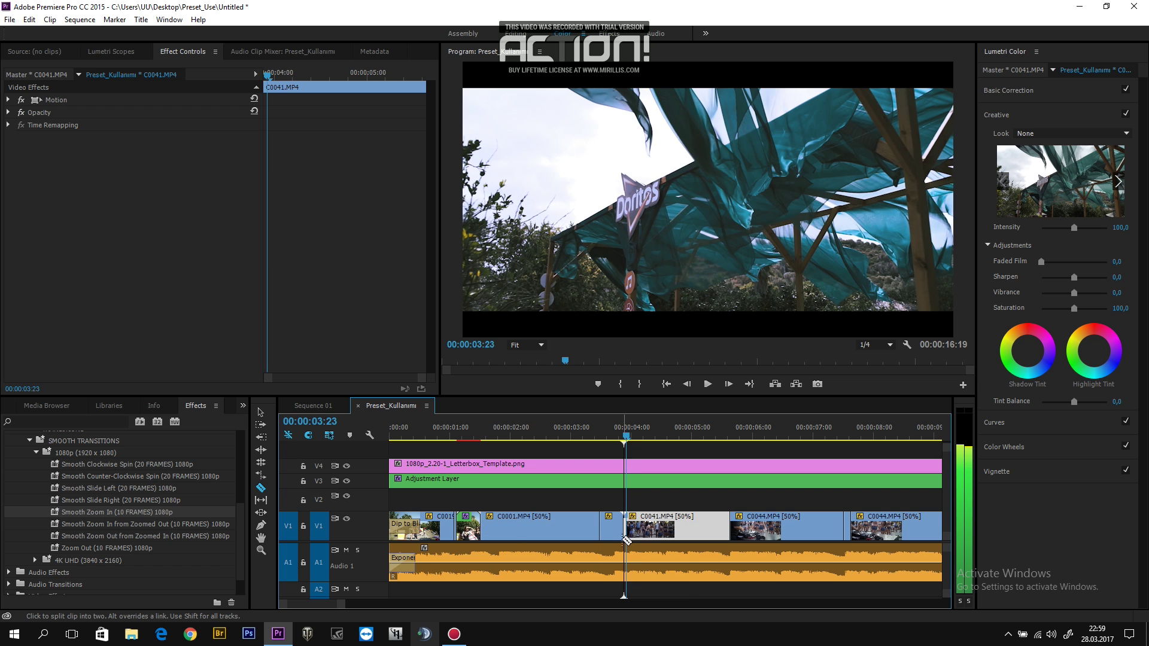
pyautogui.press('Right')
pyautogui.press('Right')
pyautogui.press('Right')
pyautogui.press('Right')
pyautogui.press('Right')
pyautogui.press('Right')
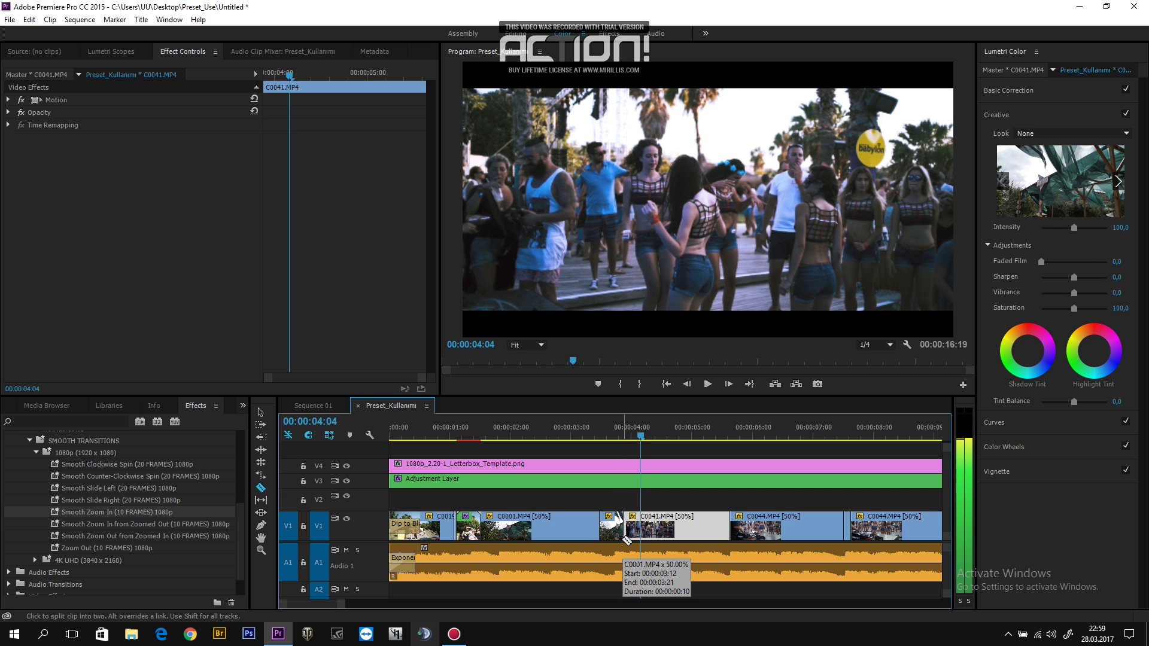
pyautogui.press('Right')
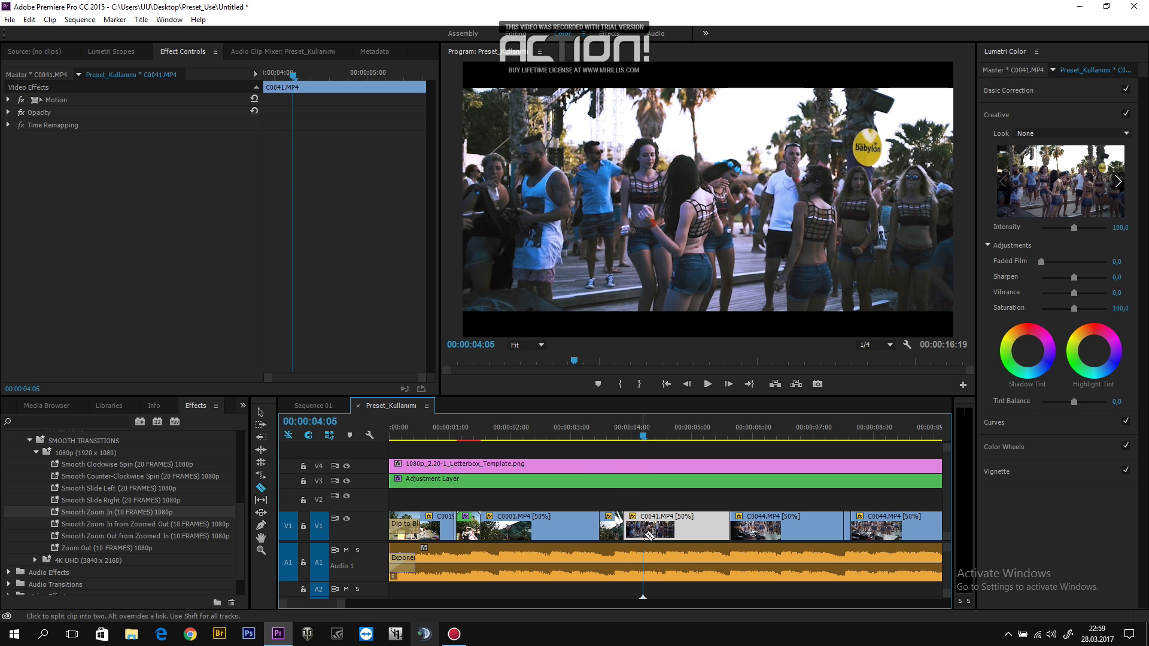
pyautogui.click(644, 533)
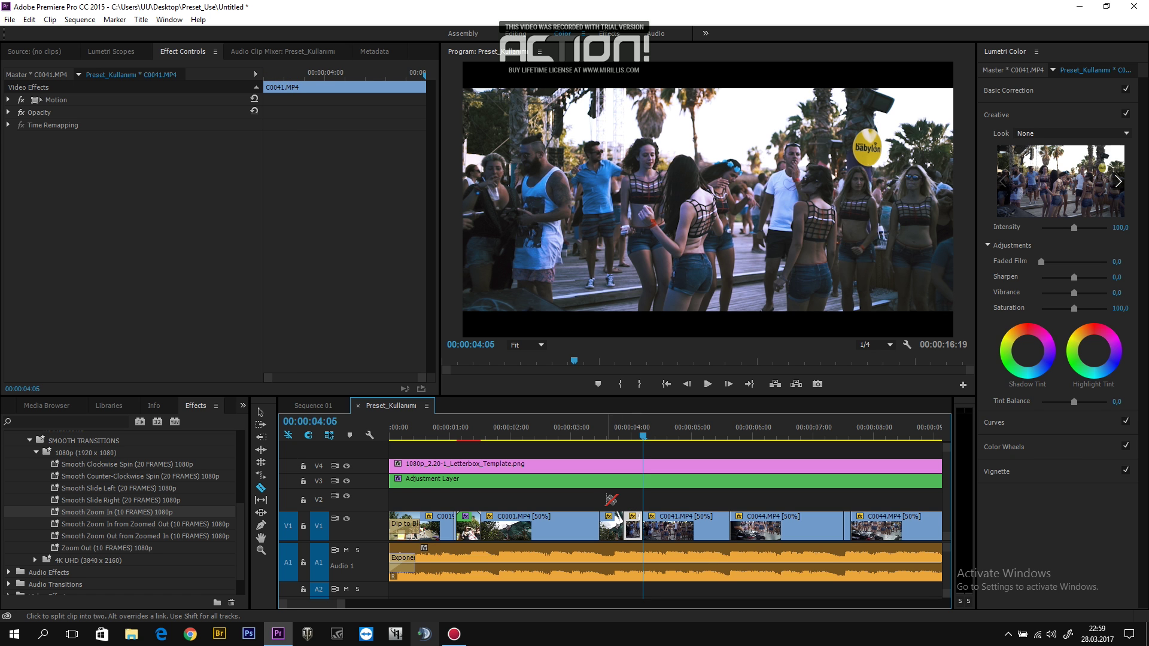
pyautogui.press('v')
pyautogui.moveTo(608, 500); pyautogui.dragTo(631, 533)
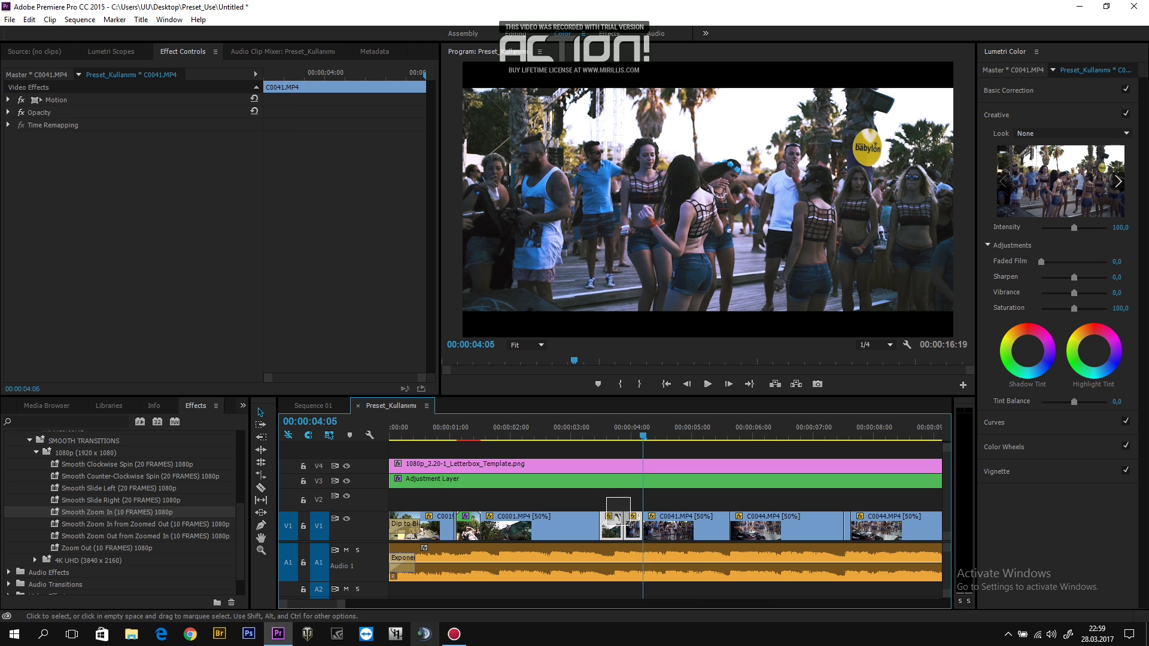
# Step: Nest the two pieces as Nested Sequence 09 and apply Smooth Clockwise Spin (20 FRAMES) 1080p
pyautogui.rightClick(631, 534)
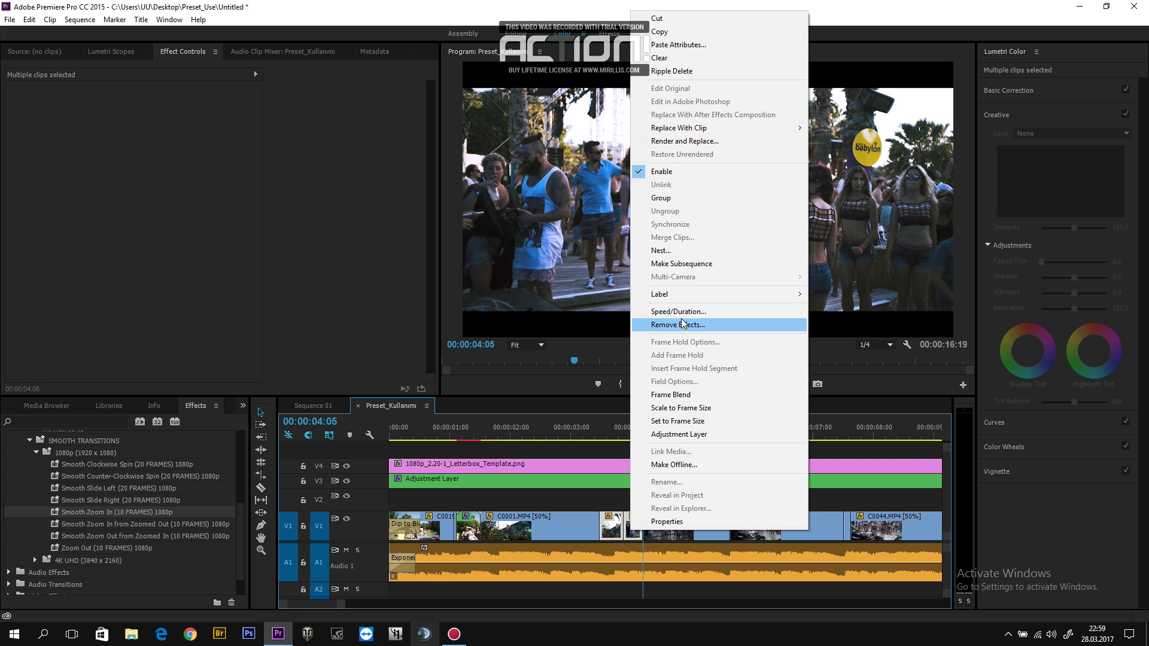
pyautogui.click(680, 252)
pyautogui.click(562, 332)
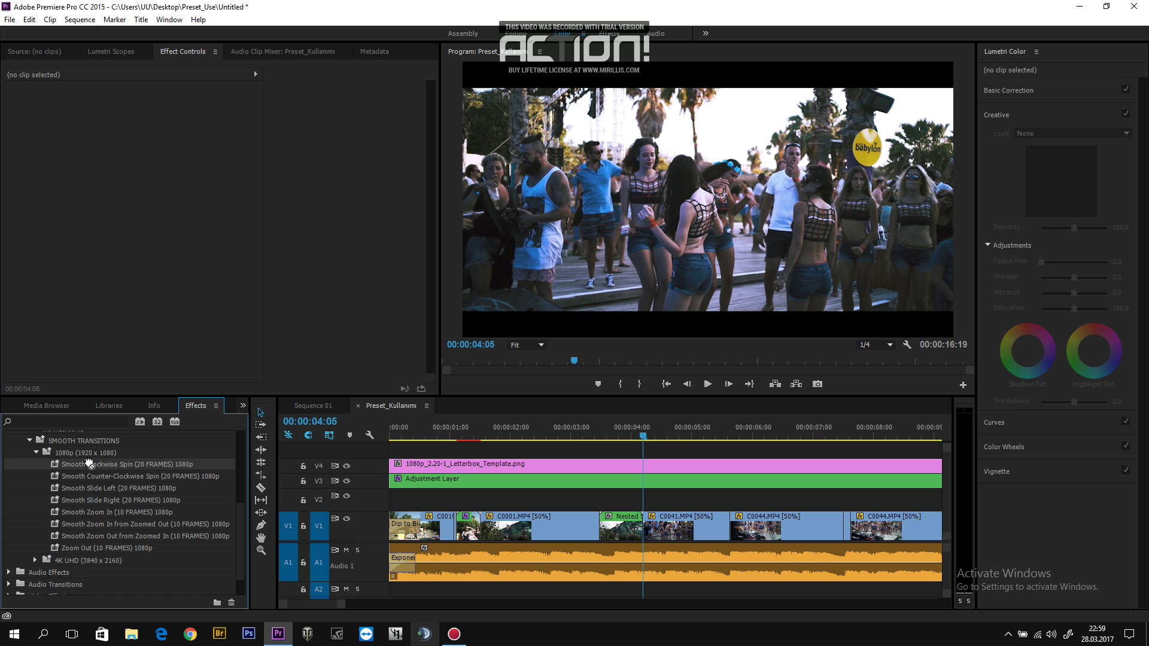
pyautogui.moveTo(83, 464); pyautogui.dragTo(622, 536)
# Step: Scrub across the nested clip to preview the clockwise spin
pyautogui.click(595, 436)
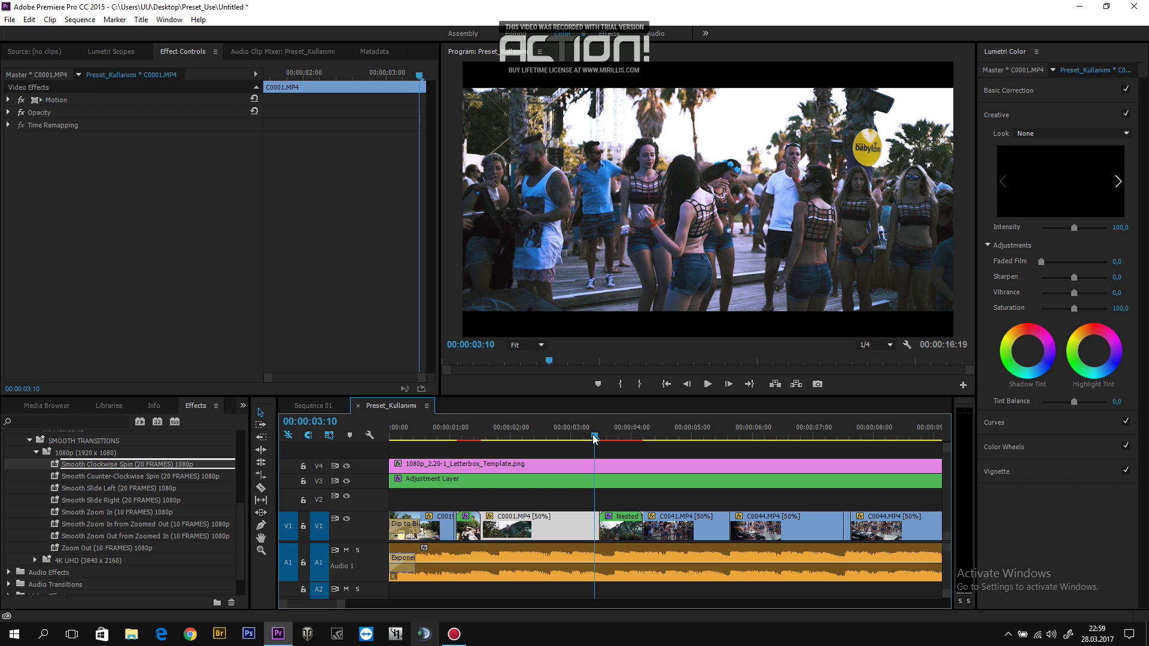
pyautogui.click(597, 436)
pyautogui.moveTo(610, 438)
pyautogui.mouseDown()
pyautogui.moveTo(649, 438)
pyautogui.moveTo(634, 438)
pyautogui.mouseUp()
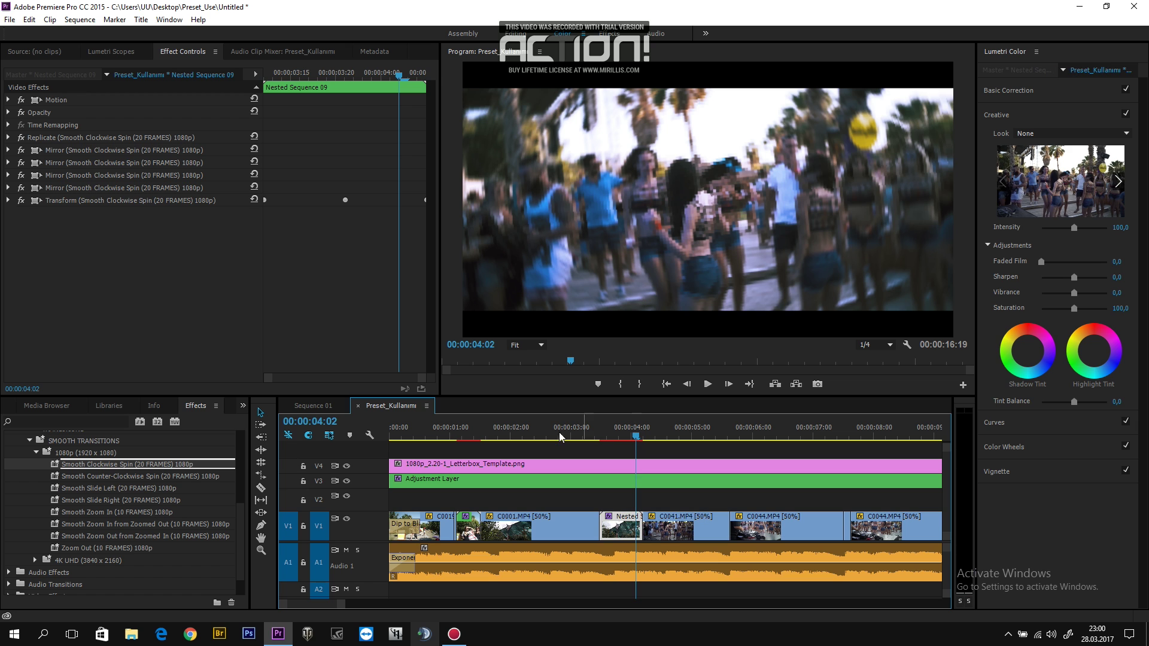
# Step: Zoom the timeline out, inspect the Adjustment Layer and letterbox clip, and collapse the 1080p folder
pyautogui.moveTo(344, 603); pyautogui.dragTo(387, 604)
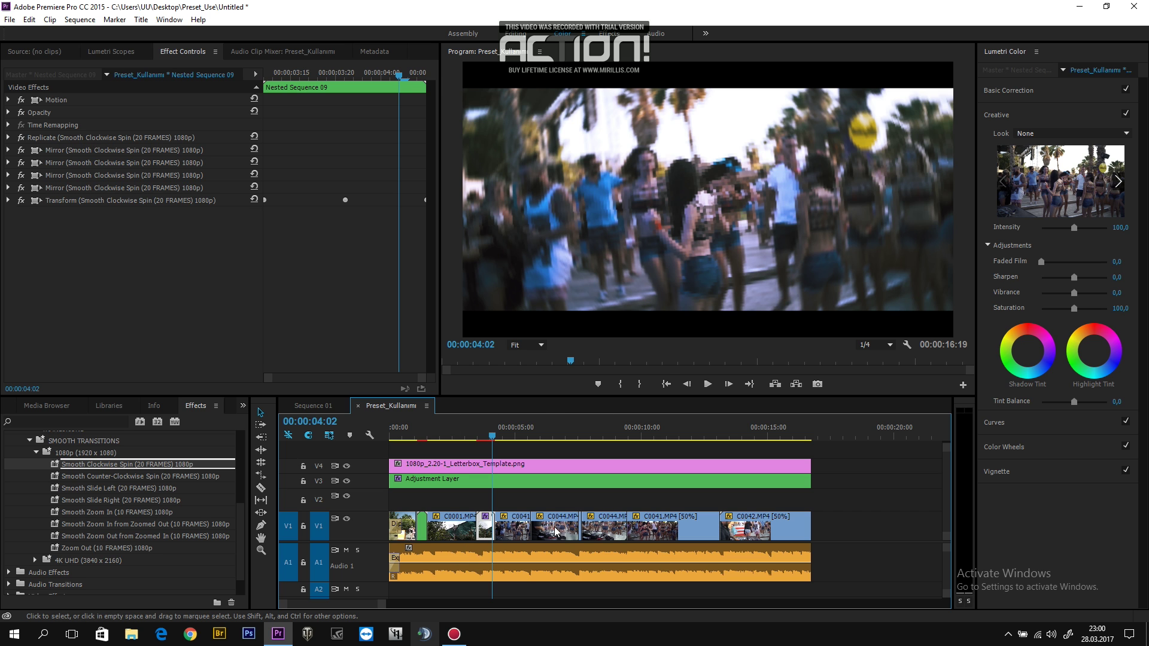
pyautogui.click(420, 484)
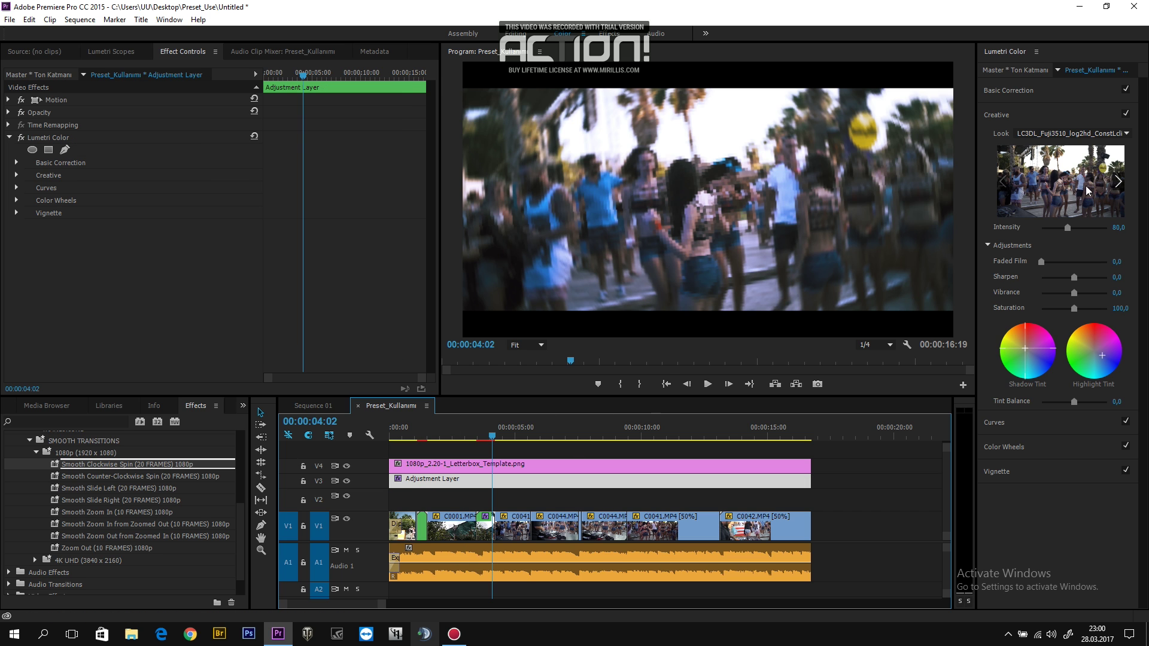
pyautogui.click(486, 465)
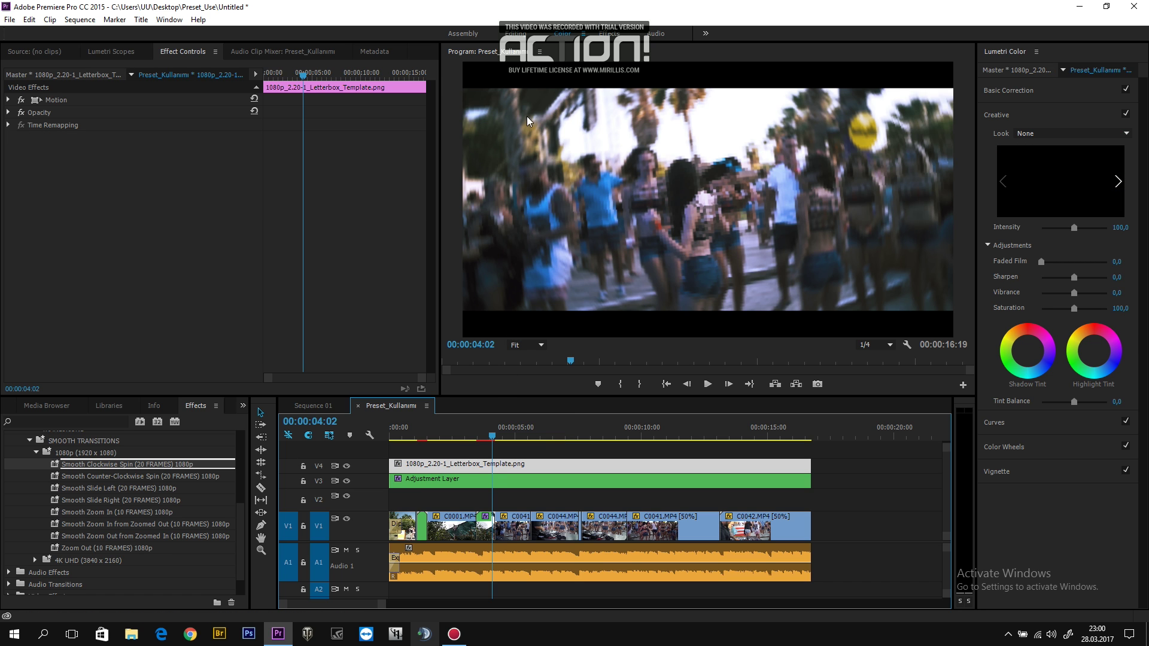
pyautogui.click(535, 319)
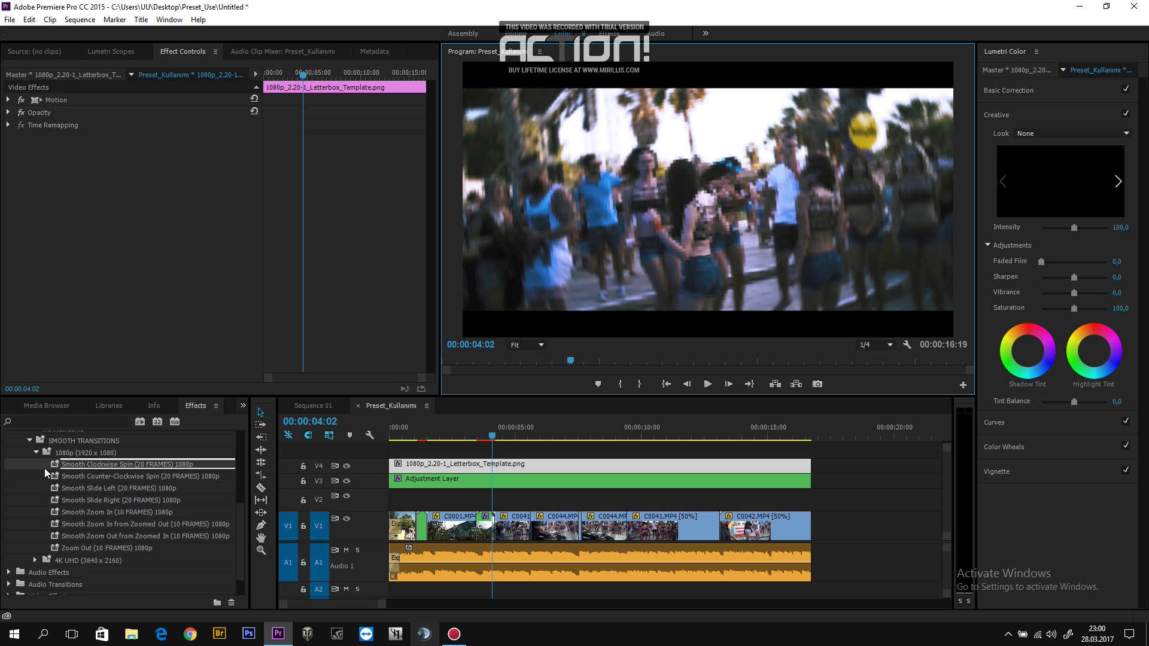
pyautogui.click(34, 453)
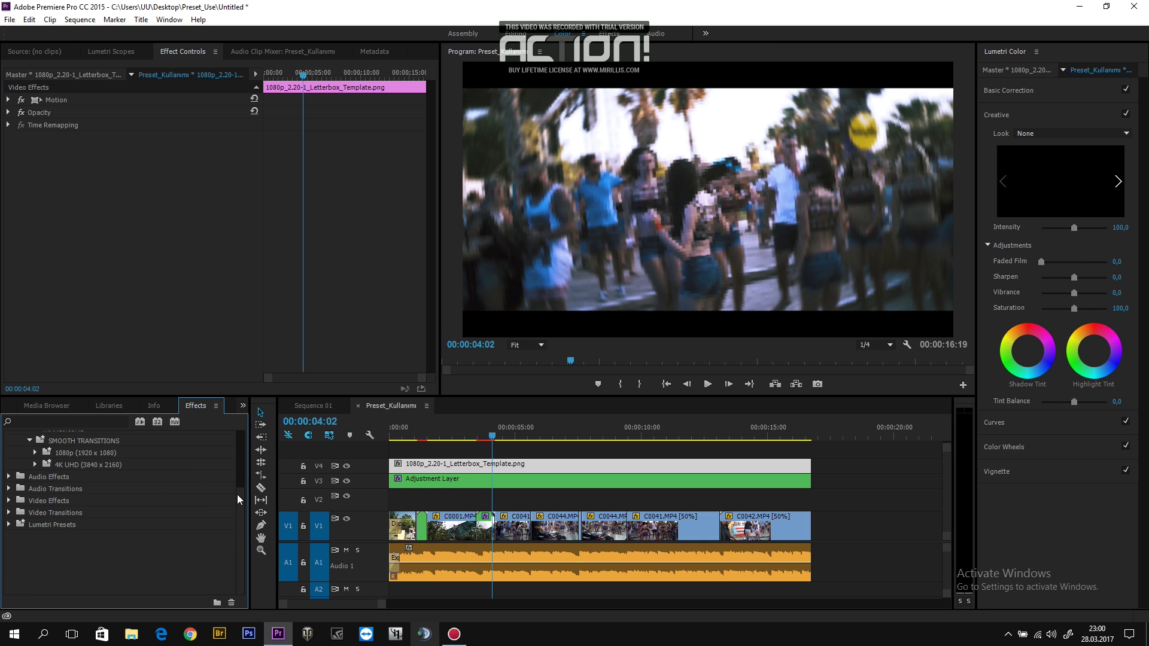